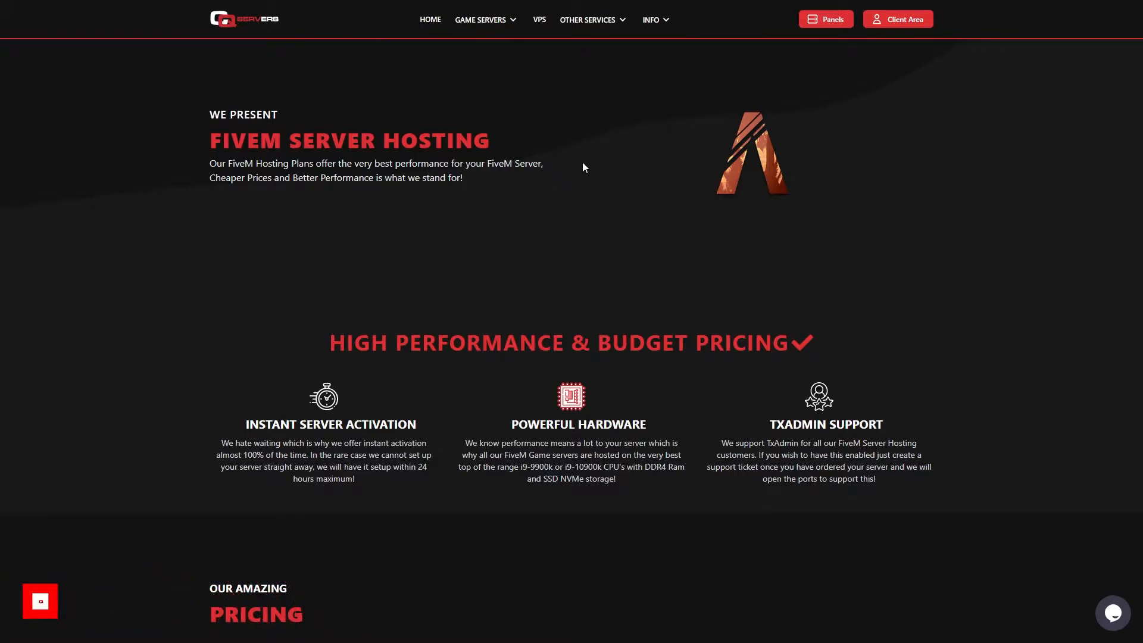
Compare the FiveM hosting plan prices between the Europe and United States locations
{"action": "scroll", "coordinate": [503, 210], "scroll_direction": "down", "scroll_amount": 10}
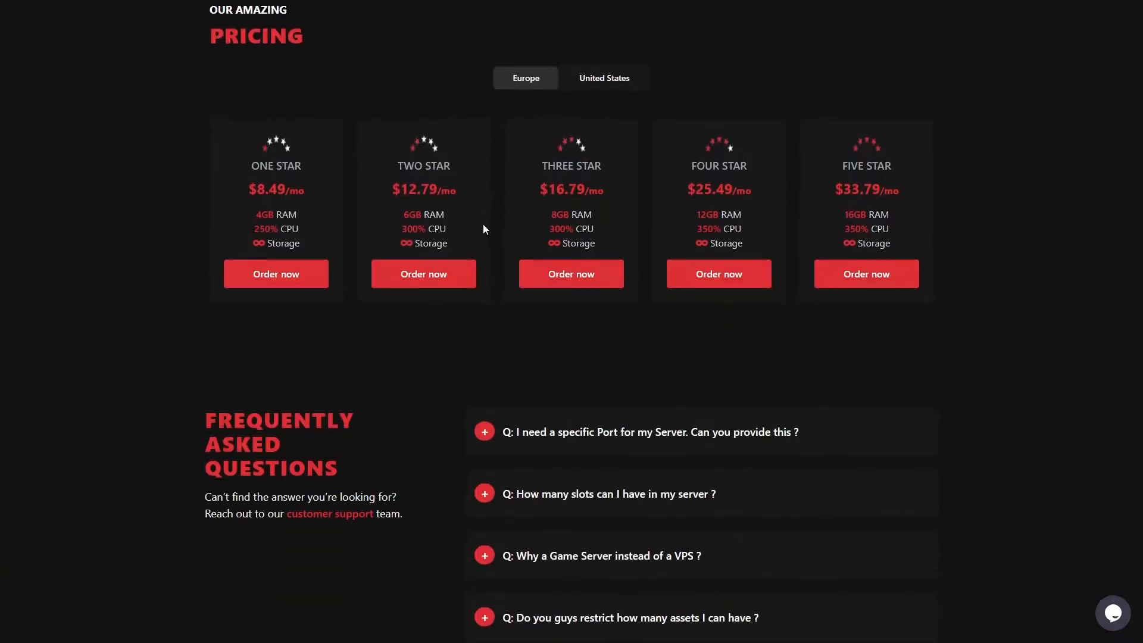
{"action": "left_click", "coordinate": [640, 84]}
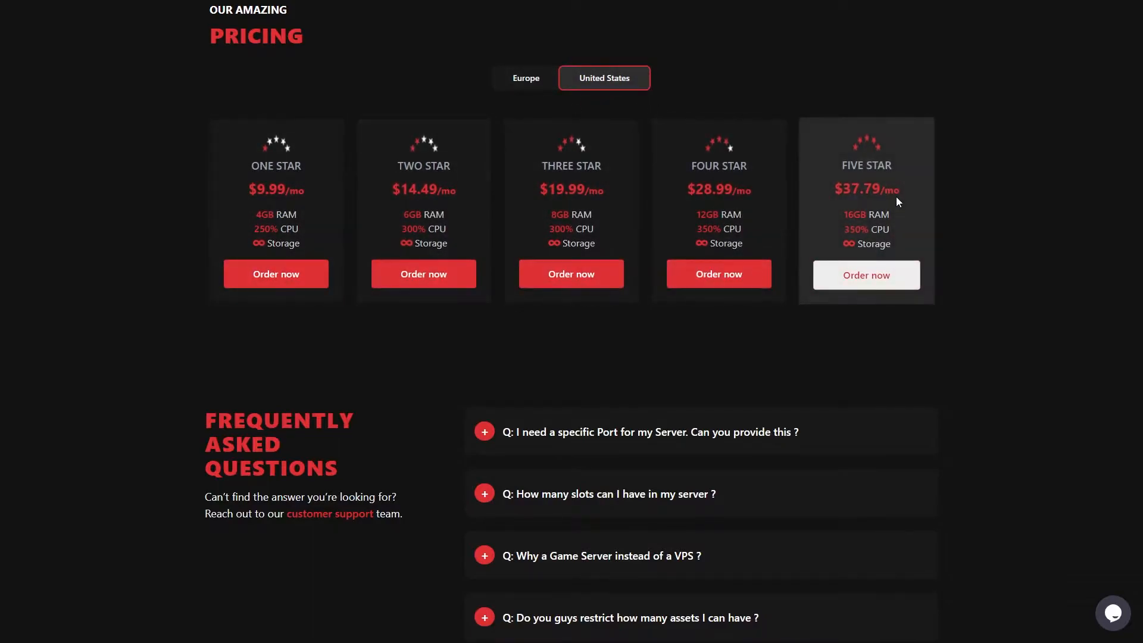
{"action": "left_click", "coordinate": [539, 87]}
{"action": "left_click", "coordinate": [595, 86]}
{"action": "left_click", "coordinate": [530, 89]}
{"action": "left_click", "coordinate": [584, 88]}
{"action": "left_click", "coordinate": [531, 88]}
{"action": "left_click", "coordinate": [581, 87]}
{"action": "left_click", "coordinate": [544, 85]}
{"action": "left_click", "coordinate": [574, 85]}
{"action": "left_click", "coordinate": [539, 85]}
{"action": "left_click", "coordinate": [448, 88]}
{"action": "left_click", "coordinate": [607, 87]}
{"action": "left_click", "coordinate": [536, 83]}
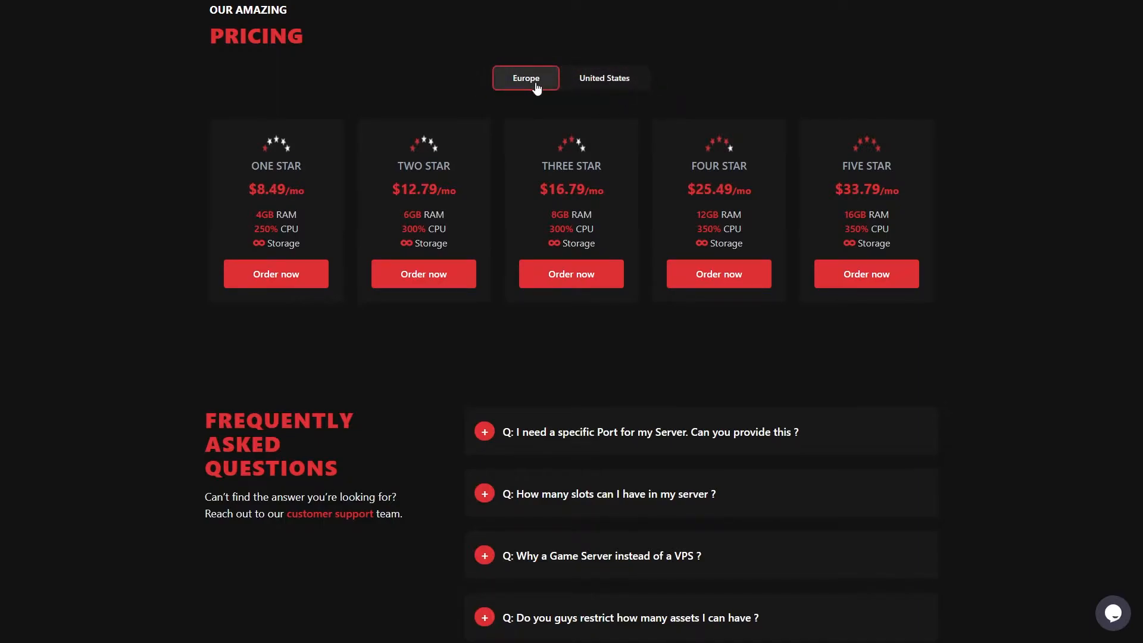
{"action": "scroll", "coordinate": [538, 89], "scroll_direction": "down", "scroll_amount": 4}
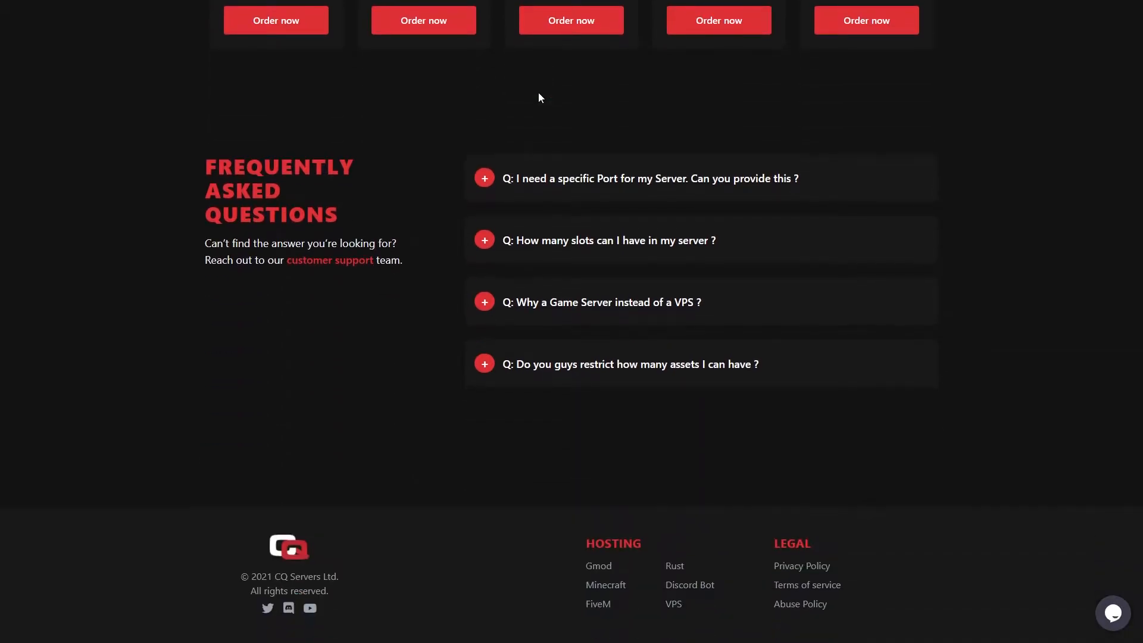
{"action": "scroll", "coordinate": [543, 95], "scroll_direction": "up", "scroll_amount": 5}
{"action": "scroll", "coordinate": [547, 97], "scroll_direction": "up", "scroll_amount": 9}
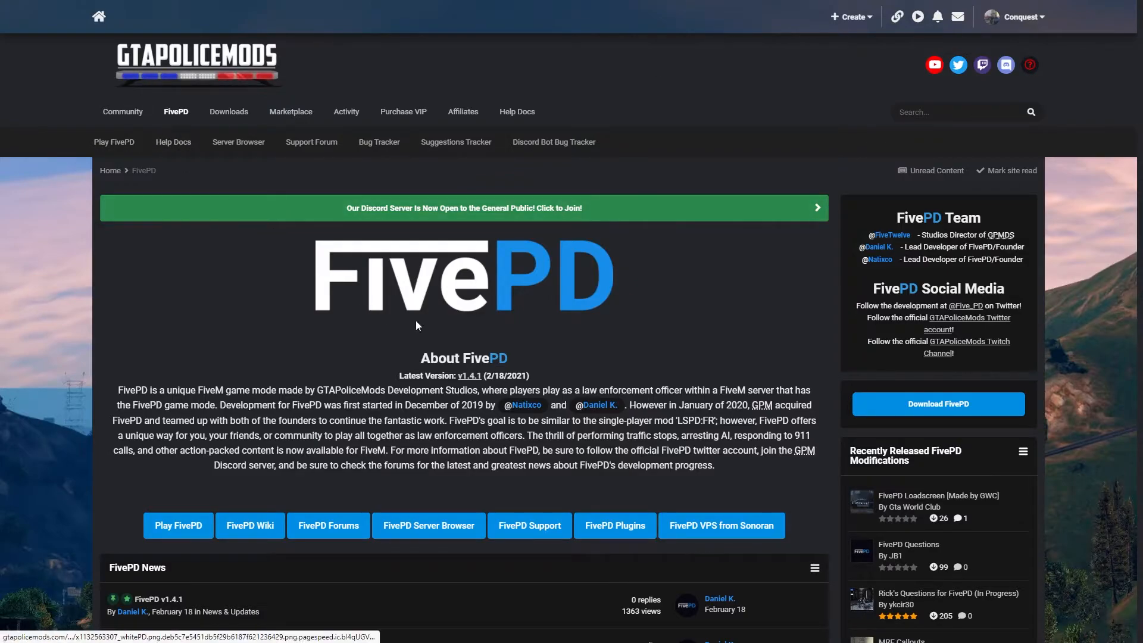
Open the official FivePD release page from the FivePD downloads section
{"action": "left_click", "coordinate": [957, 411]}
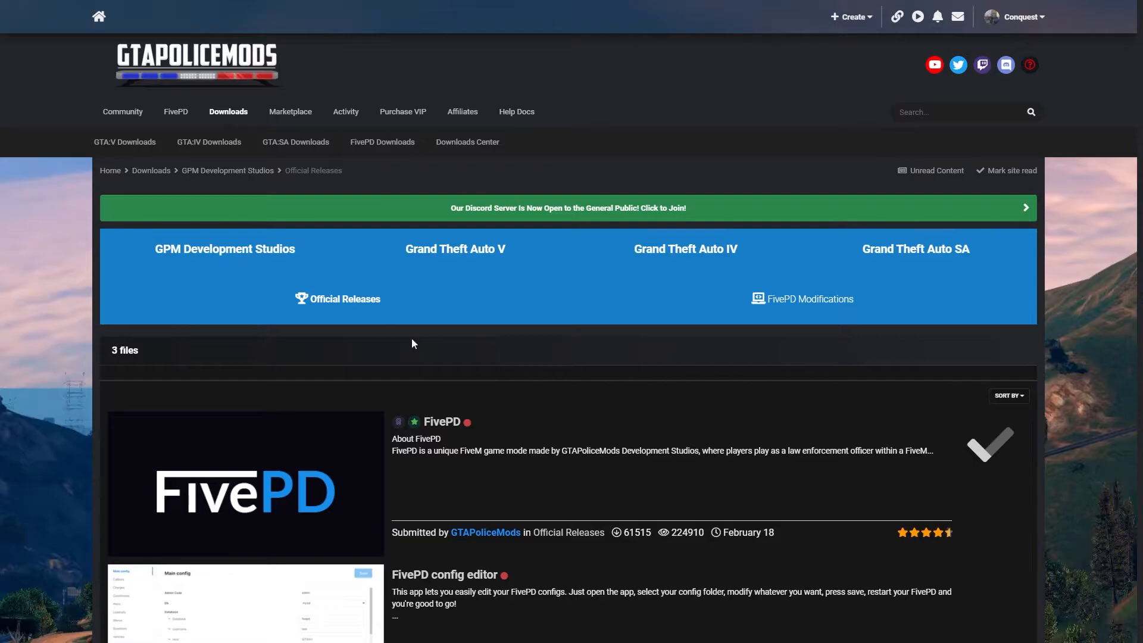
{"action": "scroll", "coordinate": [412, 344], "scroll_direction": "down", "scroll_amount": 3}
{"action": "scroll", "coordinate": [477, 298], "scroll_direction": "up", "scroll_amount": 3}
{"action": "scroll", "coordinate": [592, 316], "scroll_direction": "down", "scroll_amount": 5}
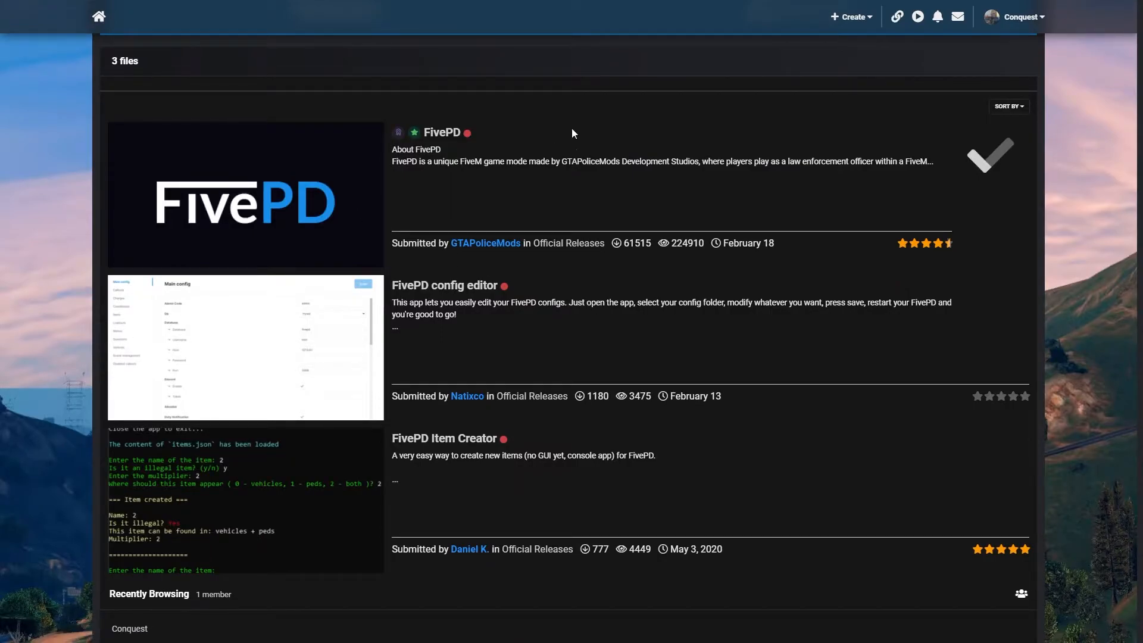
{"action": "left_click", "coordinate": [441, 133]}
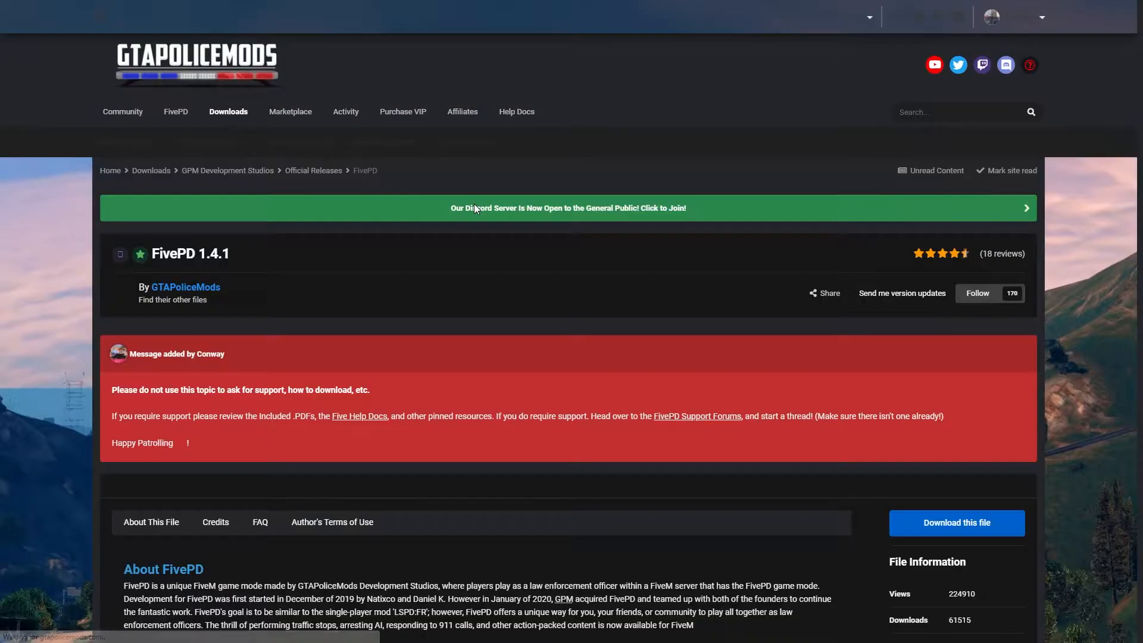
Download the FivePD v1.3.1.zip file from the release page
{"action": "scroll", "coordinate": [474, 207], "scroll_direction": "down", "scroll_amount": 8}
{"action": "scroll", "coordinate": [473, 208], "scroll_direction": "up", "scroll_amount": 3}
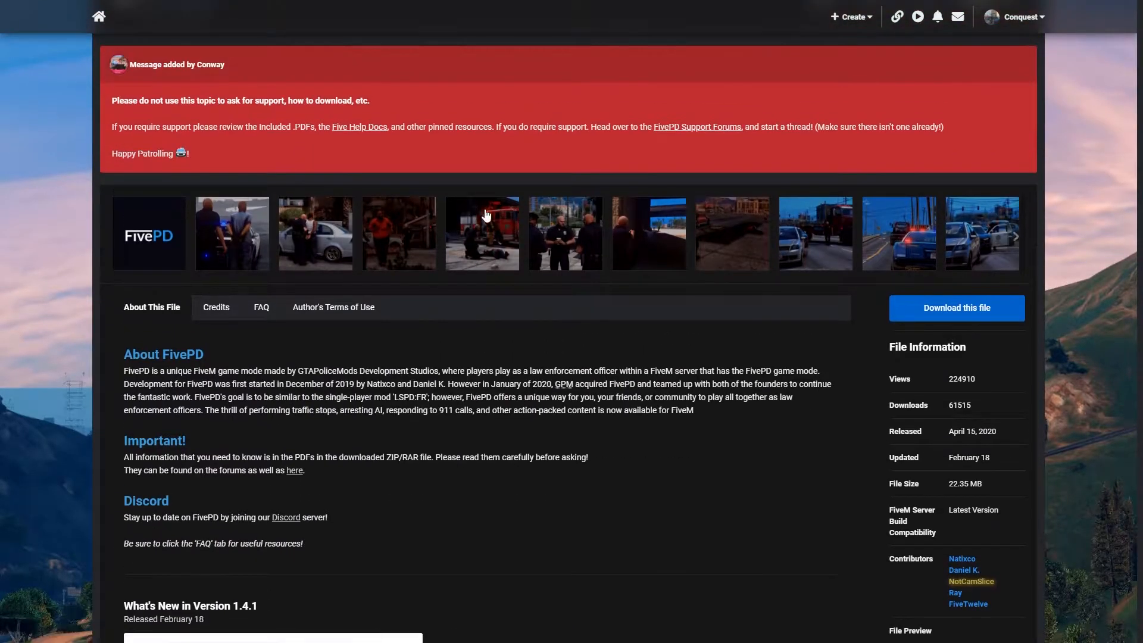
{"action": "left_click", "coordinate": [969, 314]}
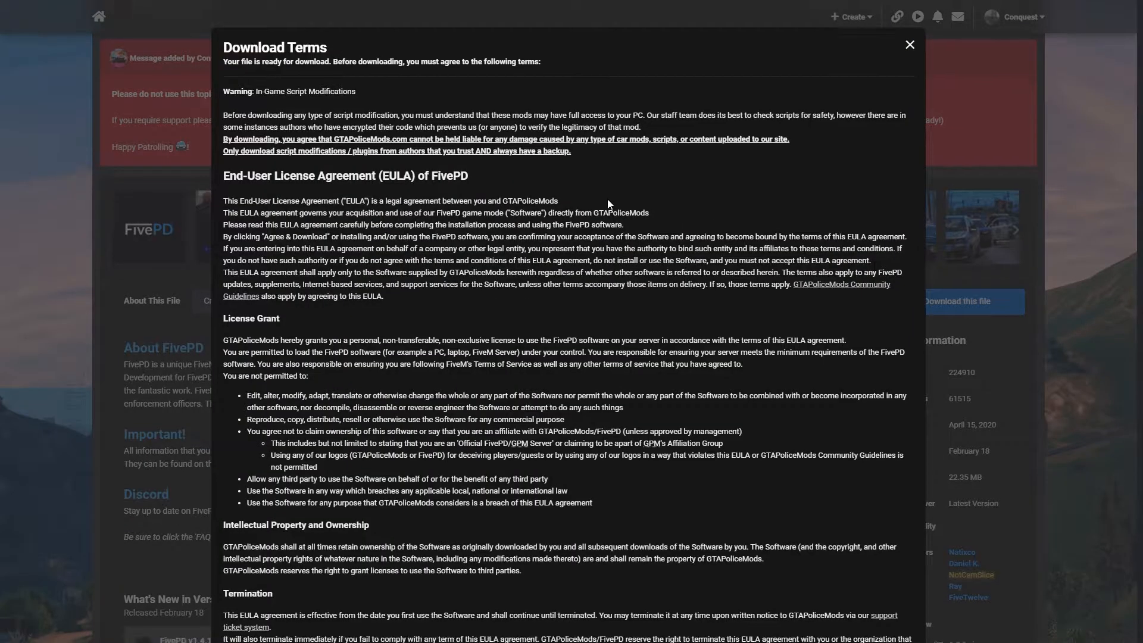
{"action": "scroll", "coordinate": [601, 202], "scroll_direction": "down", "scroll_amount": 10}
{"action": "scroll", "coordinate": [859, 313], "scroll_direction": "up", "scroll_amount": 3}
{"action": "left_click", "coordinate": [867, 280]}
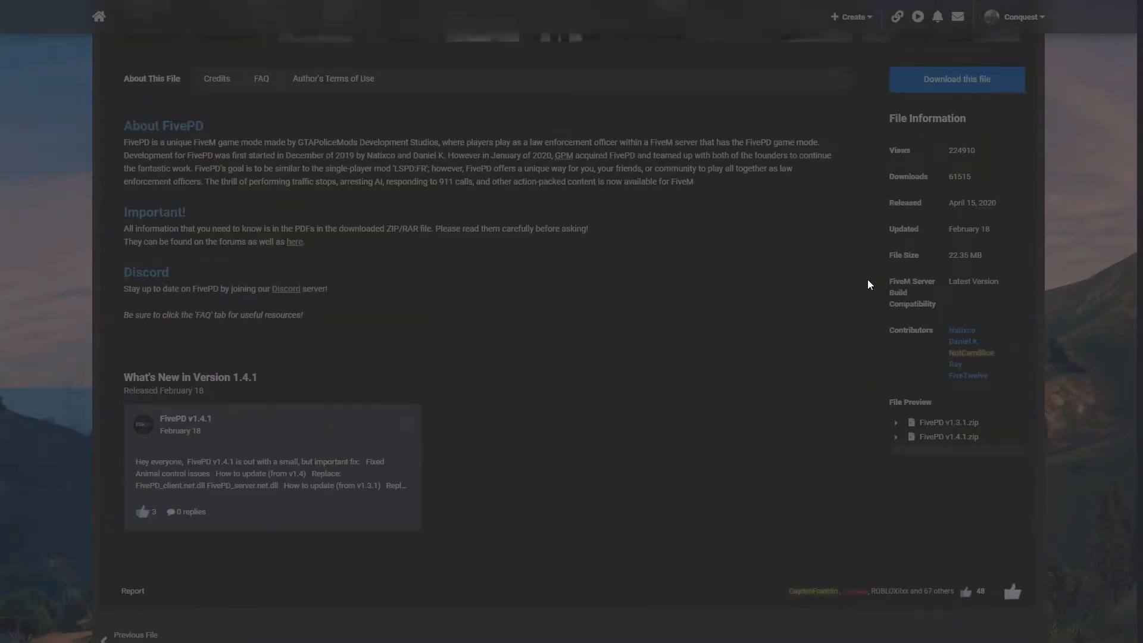
{"action": "scroll", "coordinate": [867, 280], "scroll_direction": "up", "scroll_amount": 2}
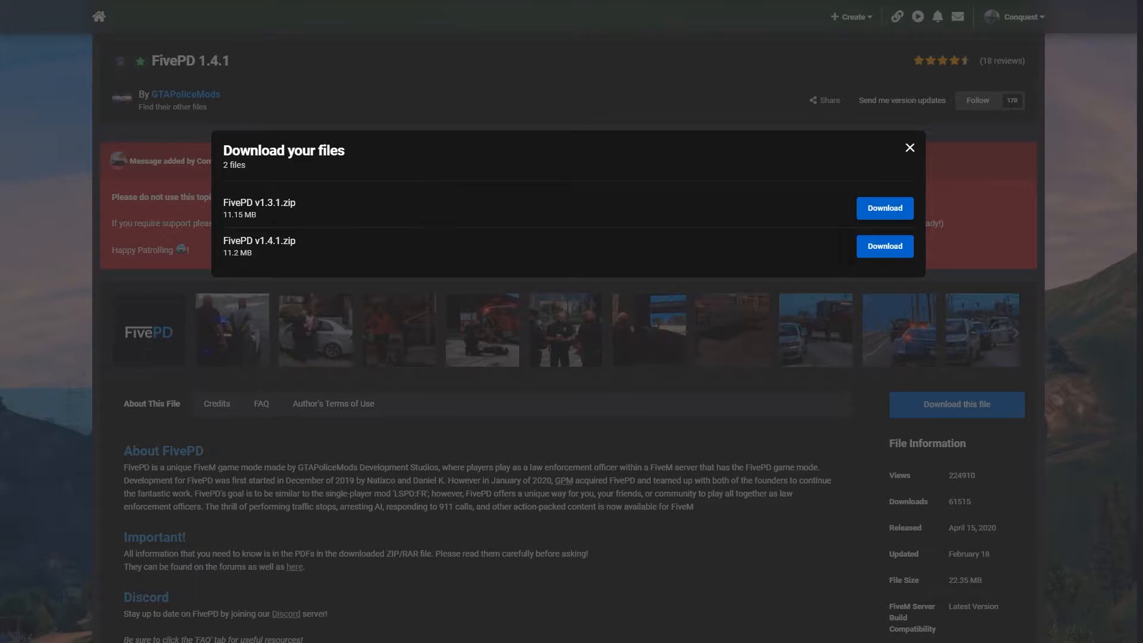
{"action": "left_click", "coordinate": [875, 208]}
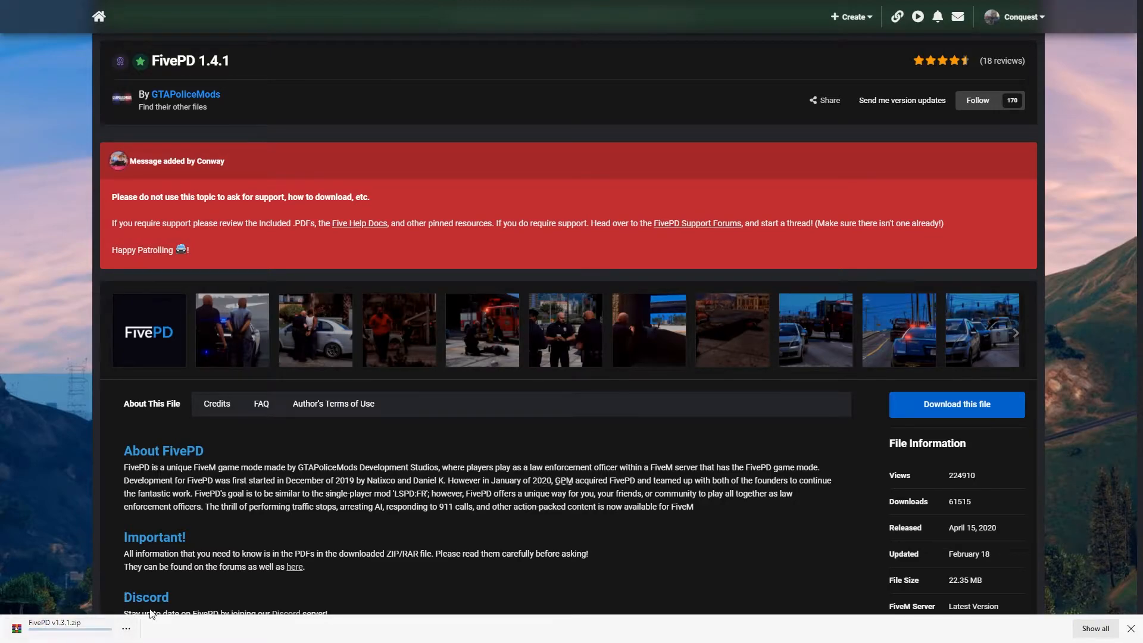
Open the downloaded FivePD v1.3.1.zip archive and dismiss the licence notice
{"action": "left_click", "coordinate": [57, 625]}
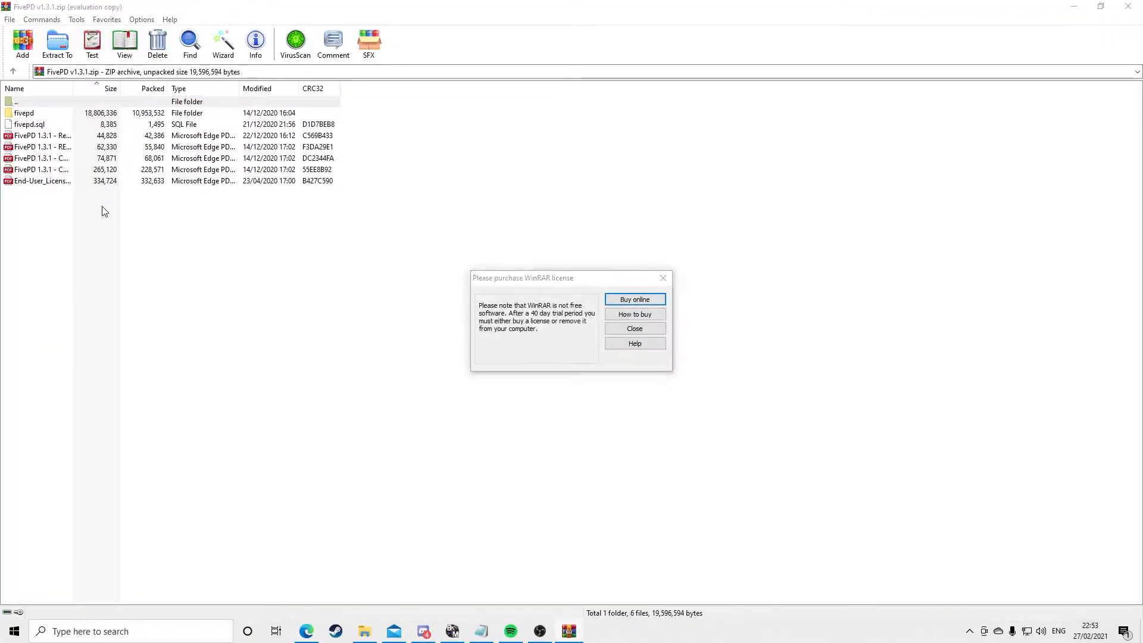
{"action": "left_click", "coordinate": [663, 278]}
{"action": "left_click_drag", "start_coordinate": [69, 204], "coordinate": [44, 110]}
{"action": "left_click_drag", "start_coordinate": [73, 220], "coordinate": [52, 131]}
{"action": "left_click", "coordinate": [97, 209]}
{"action": "left_click", "coordinate": [39, 117]}
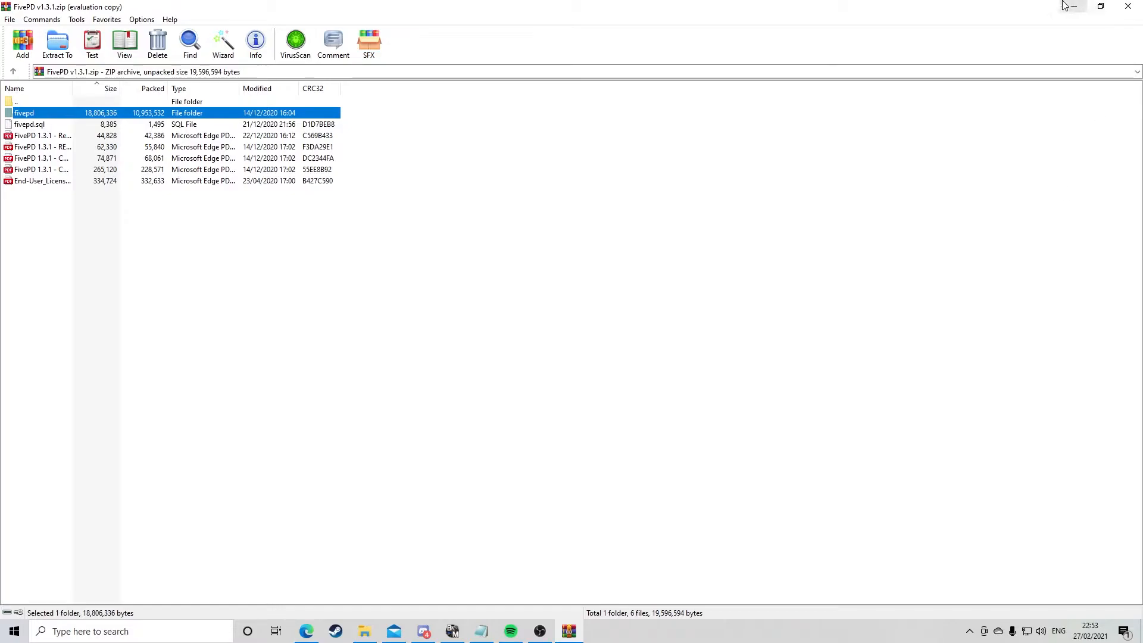
Open server.cfg in the server's File Manager
{"action": "left_click", "coordinate": [711, 188]}
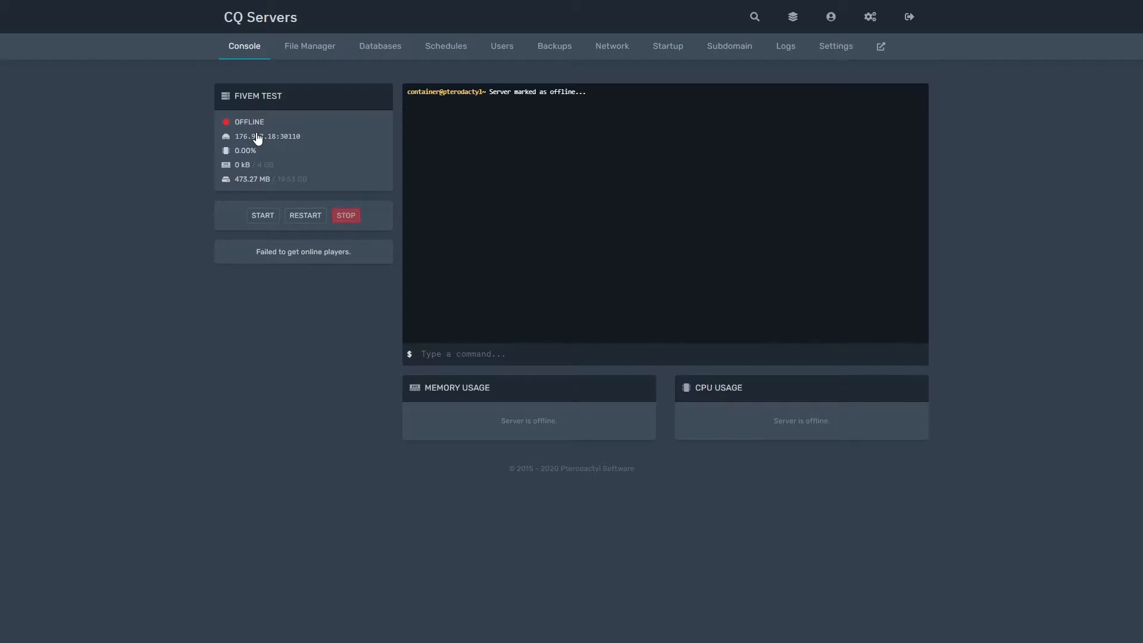
{"action": "left_click", "coordinate": [315, 55]}
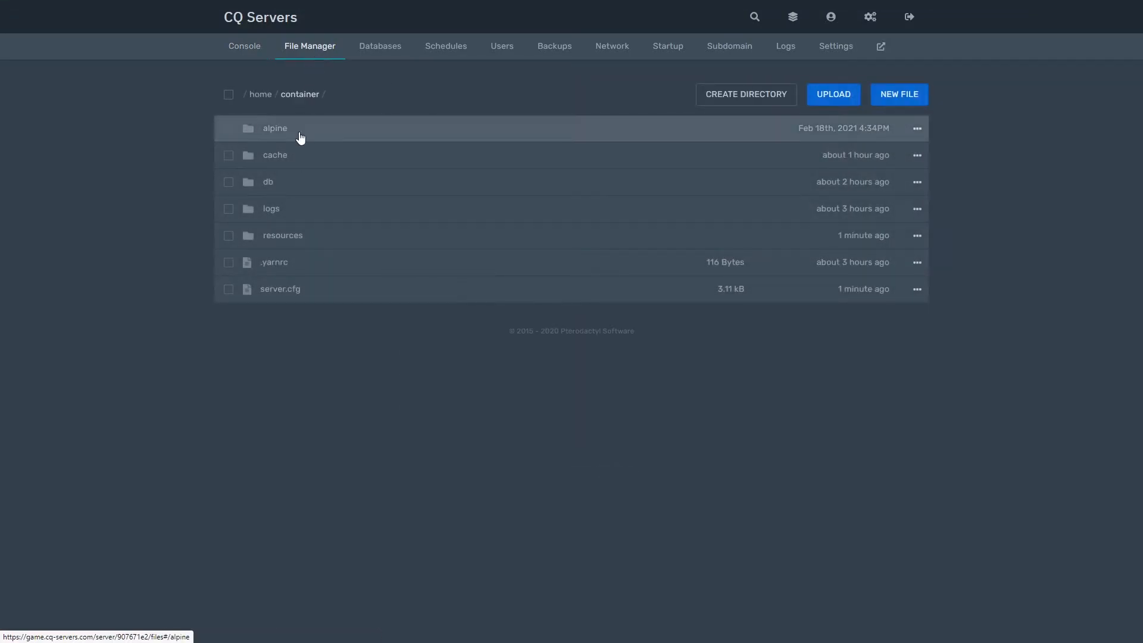
{"action": "left_click", "coordinate": [285, 293]}
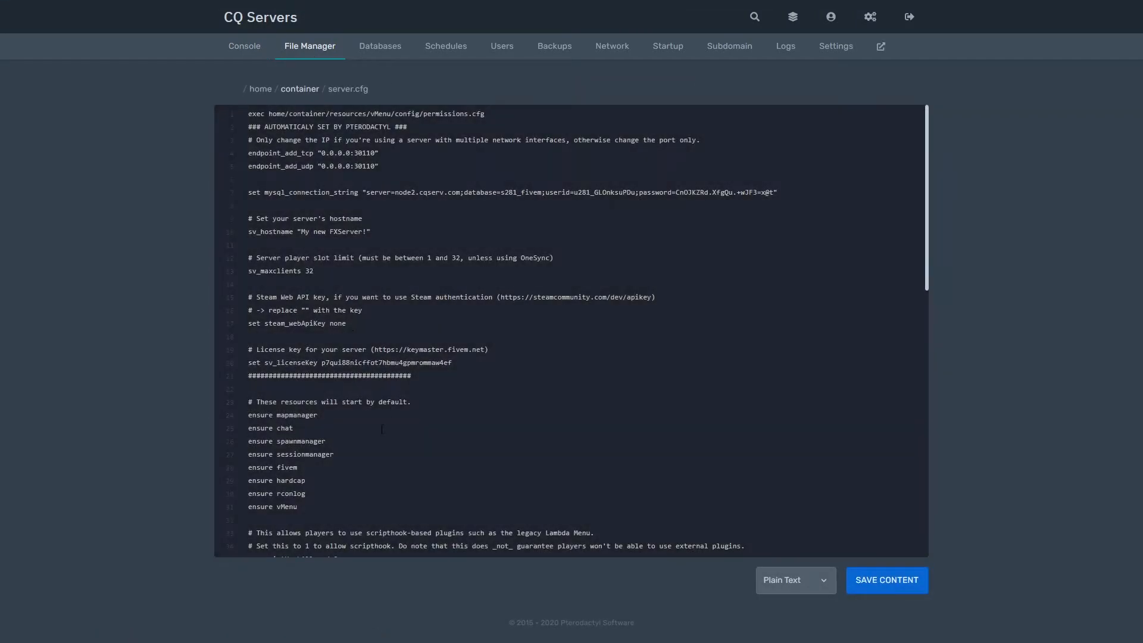
Add an ensure fivePD line below ensure vMenu in server.cfg and save the file
{"action": "scroll", "coordinate": [343, 431], "scroll_direction": "down", "scroll_amount": 1}
{"action": "key", "text": "Return"}
{"action": "type", "text": "esn"}
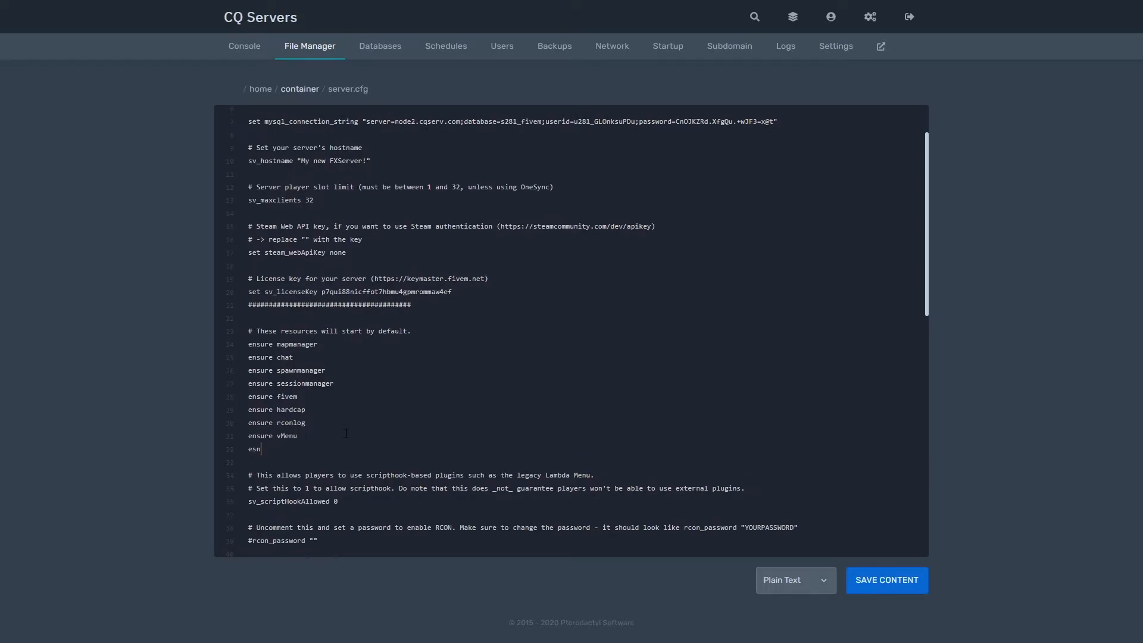
{"action": "key", "text": "BackSpace"}
{"action": "key", "text": "BackSpace"}
{"action": "type", "text": "nsure fivePD"}
{"action": "left_click", "coordinate": [896, 579]}
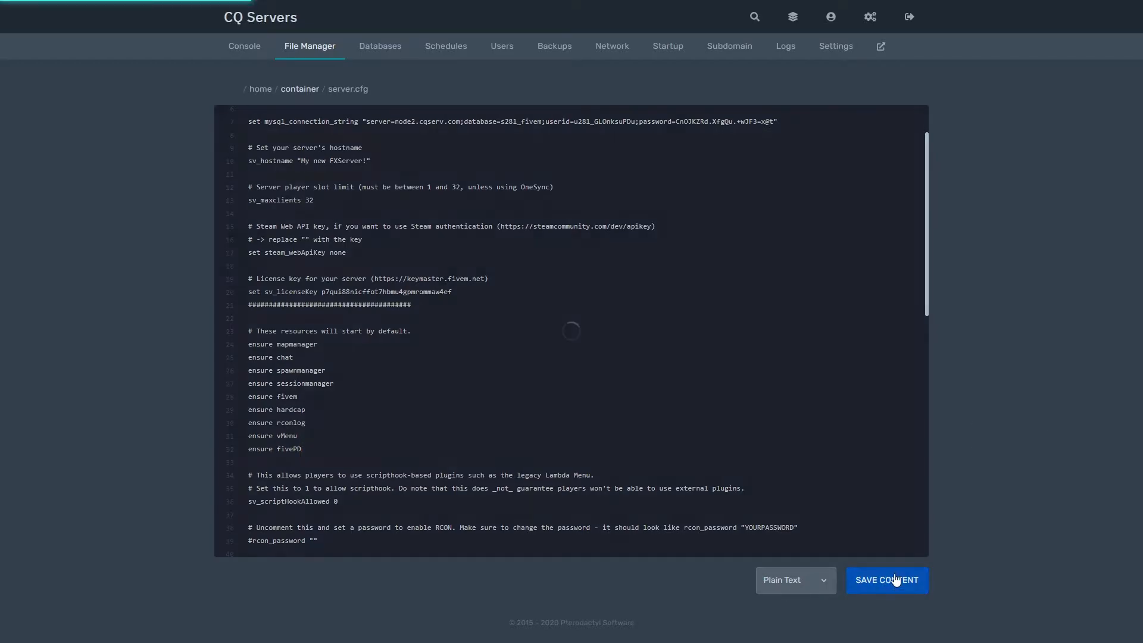
Launch SFTP from the server settings and enter the account password in WinSCP
{"action": "left_click", "coordinate": [292, 91]}
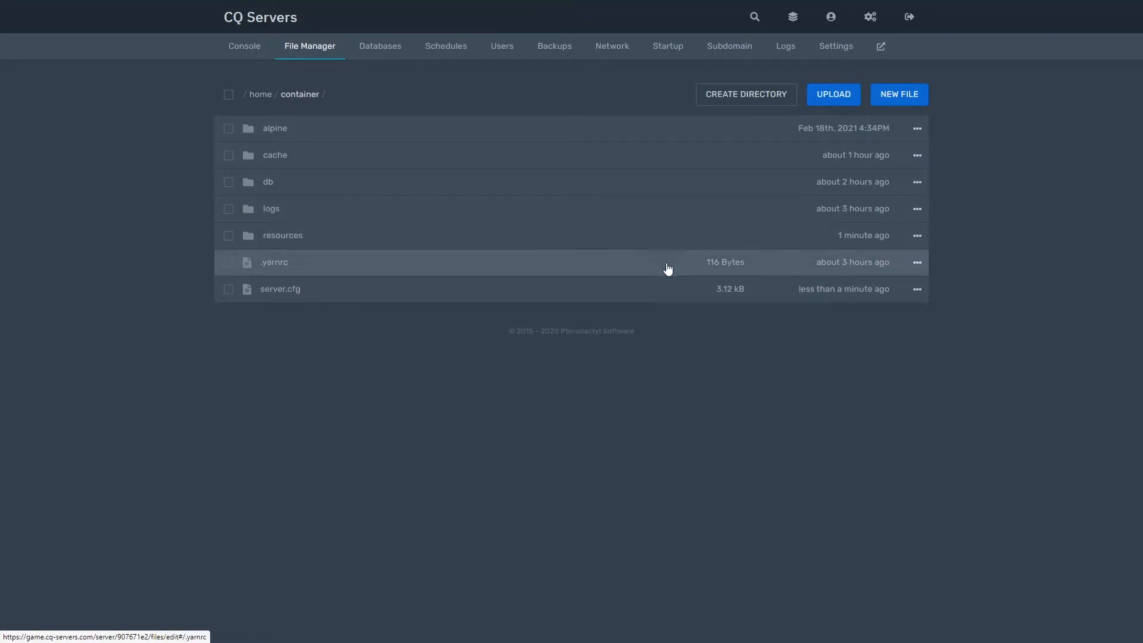
{"action": "left_click", "coordinate": [837, 48]}
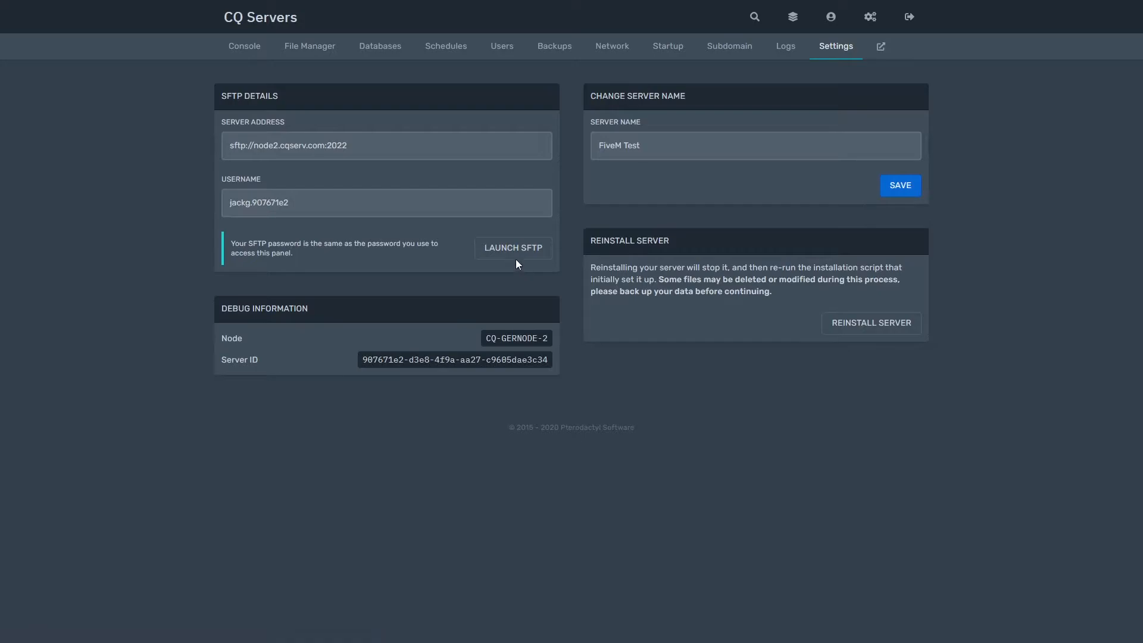
{"action": "left_click", "coordinate": [516, 258]}
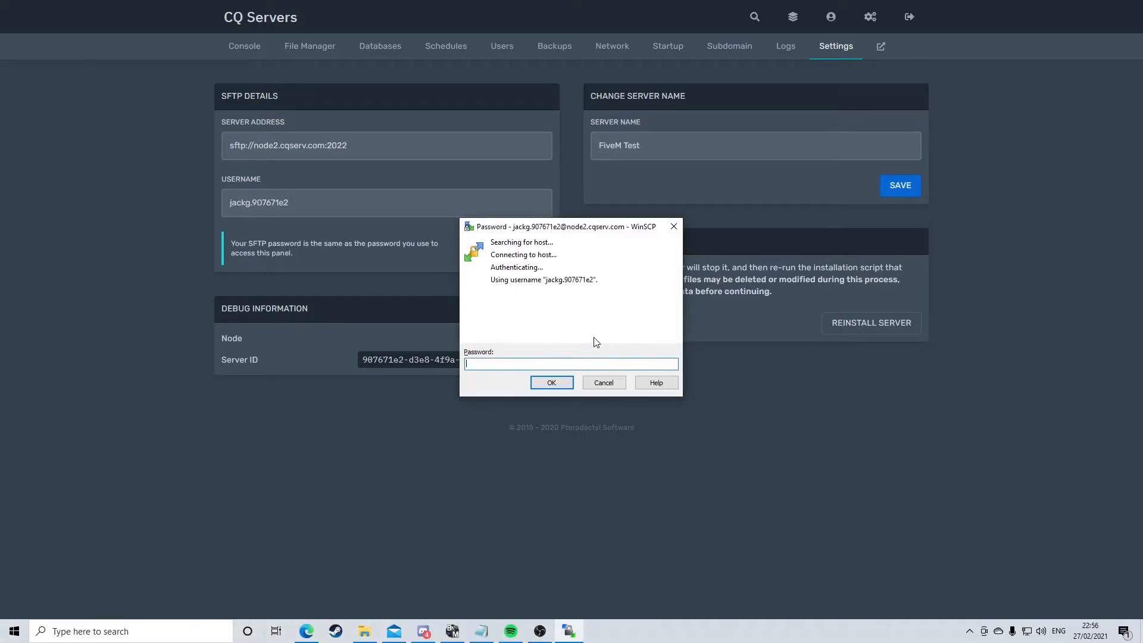
{"action": "type", "text": "●●●●●●●●●●●●"}
{"action": "key", "text": "Return"}
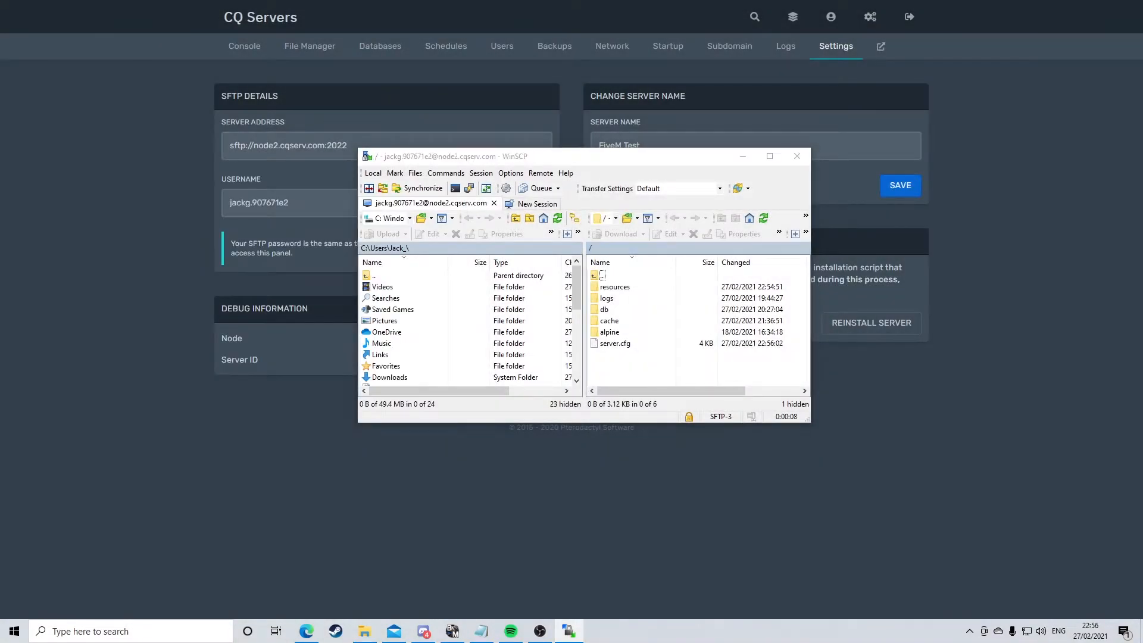
Upload the fivepd folder from the archive into the server's resources directory via WinSCP
{"action": "key", "text": "alt+Tab"}
{"action": "left_click_drag", "start_coordinate": [264, 191], "coordinate": [0, 192]}
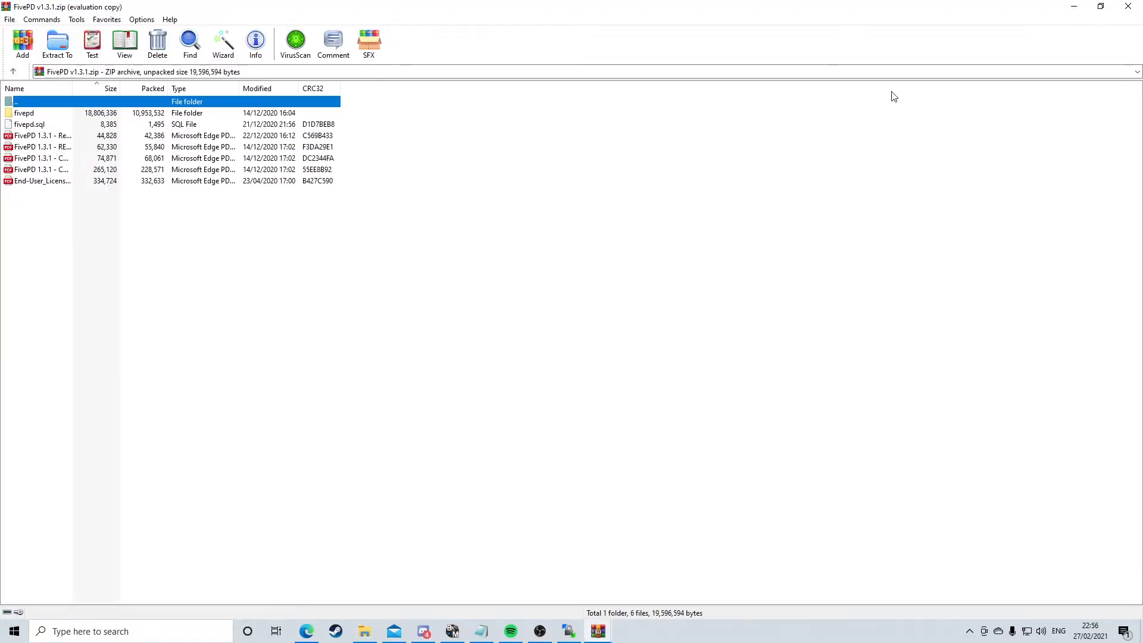
{"action": "left_click_drag", "start_coordinate": [823, 12], "coordinate": [830, 107]}
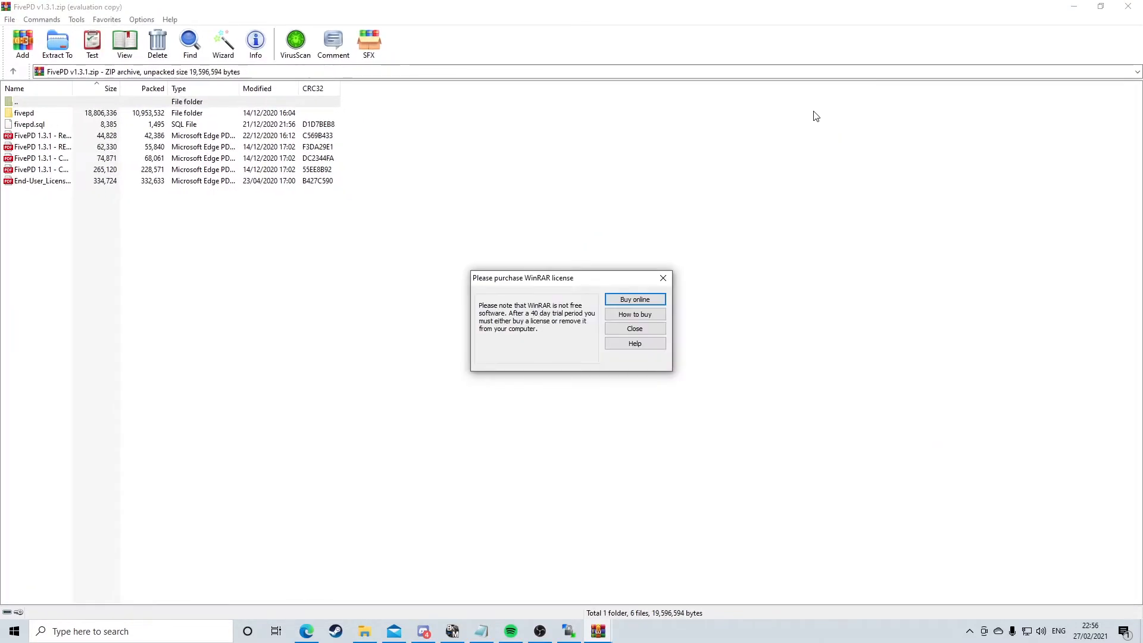
{"action": "left_click", "coordinate": [663, 278]}
{"action": "left_click", "coordinate": [1128, 6]}
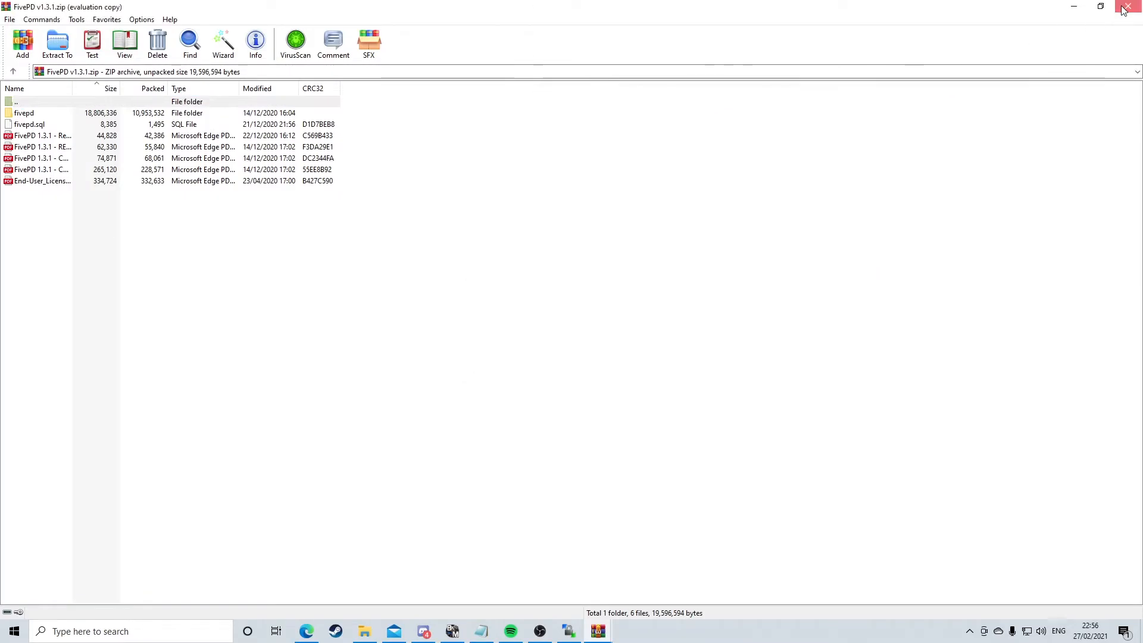
{"action": "left_click_drag", "start_coordinate": [759, 109], "coordinate": [465, 264]}
{"action": "left_click_drag", "start_coordinate": [275, 256], "coordinate": [250, 220]}
{"action": "double_click", "coordinate": [615, 287]}
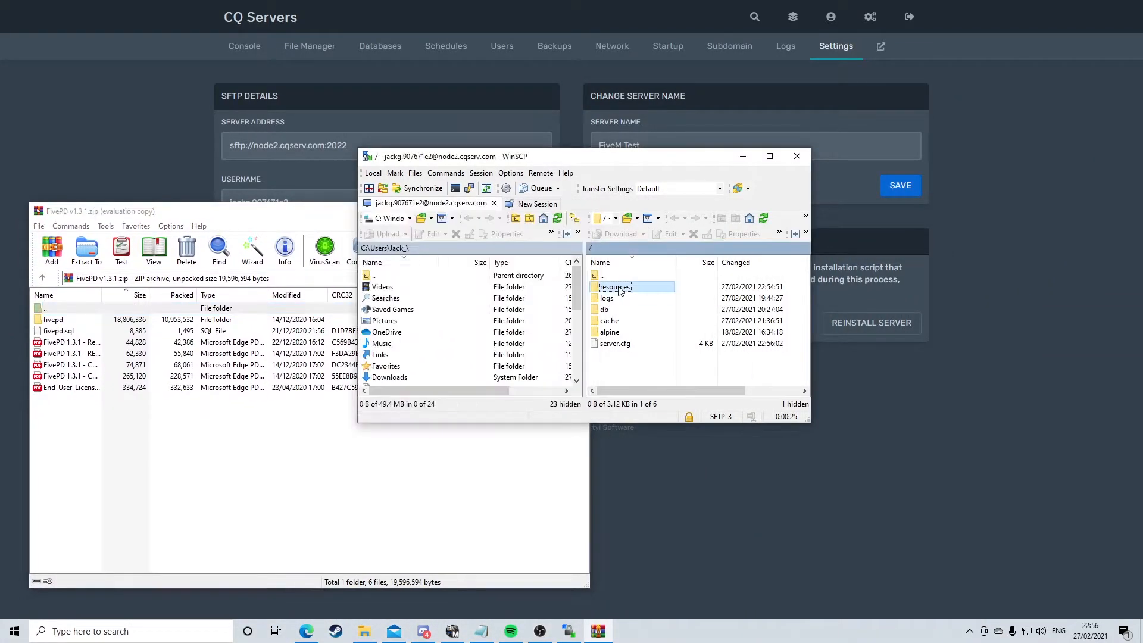
{"action": "left_click_drag", "start_coordinate": [216, 325], "coordinate": [704, 379]}
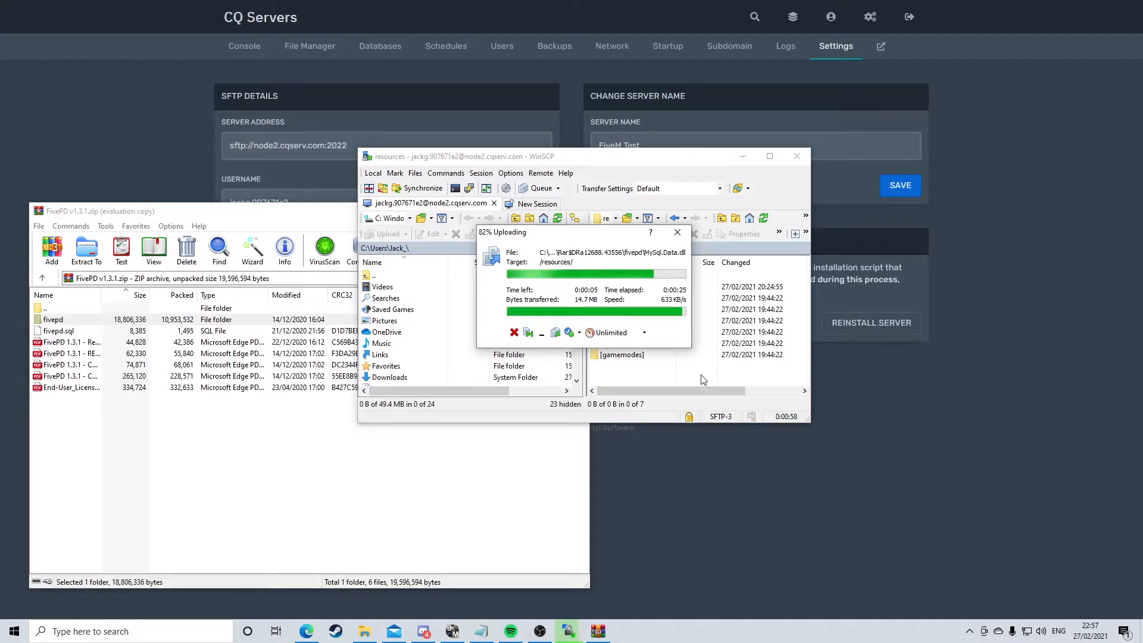
Re-save server.cfg and open the resources folder to check the uploaded fivepd folder
{"action": "left_click", "coordinate": [309, 46]}
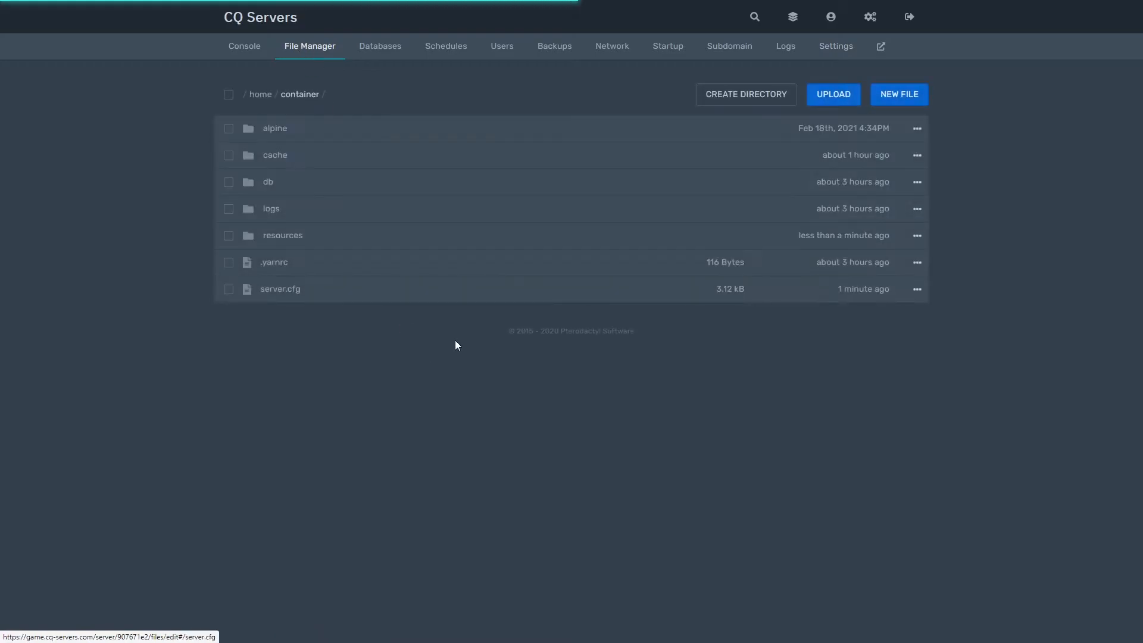
{"action": "left_click", "coordinate": [409, 290]}
{"action": "scroll", "coordinate": [408, 291], "scroll_direction": "down", "scroll_amount": 4}
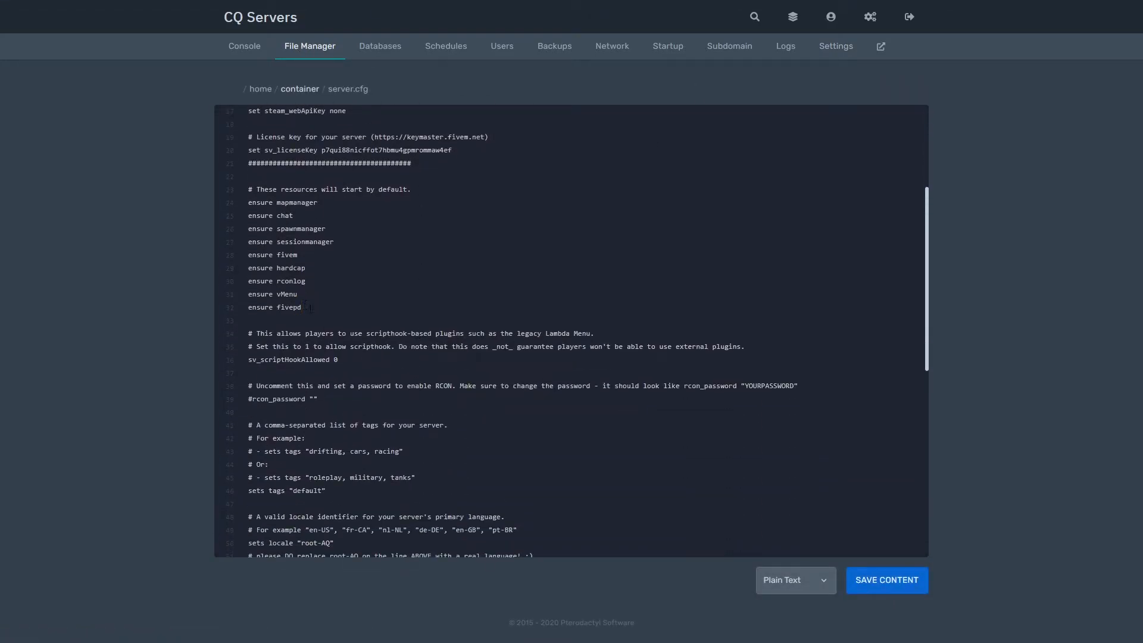
{"action": "left_click", "coordinate": [896, 588]}
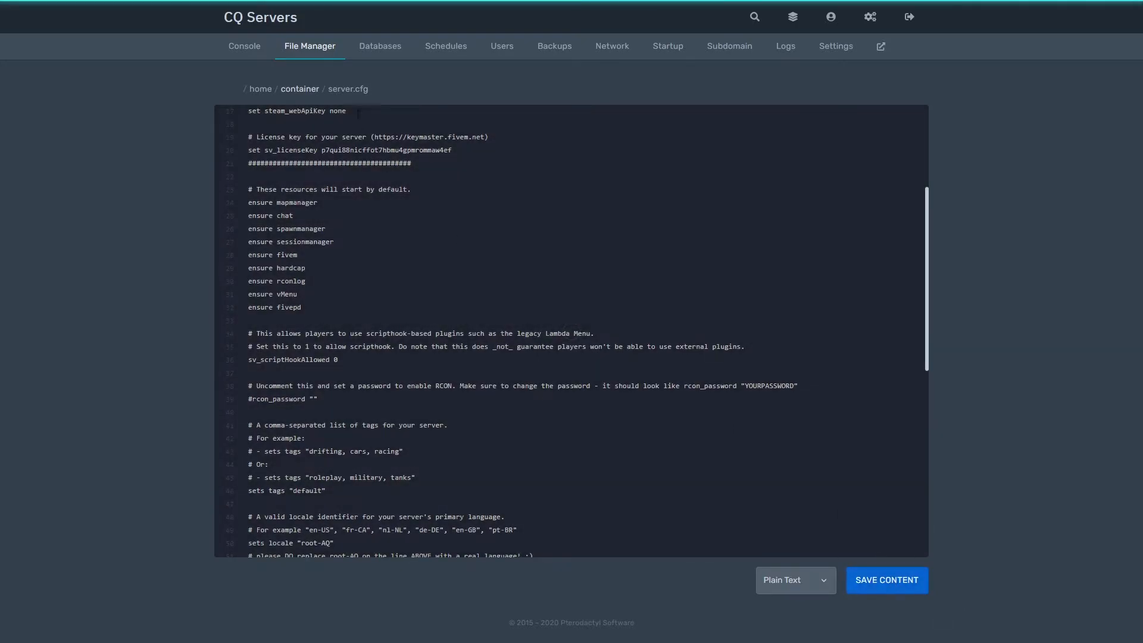
{"action": "left_click", "coordinate": [311, 47]}
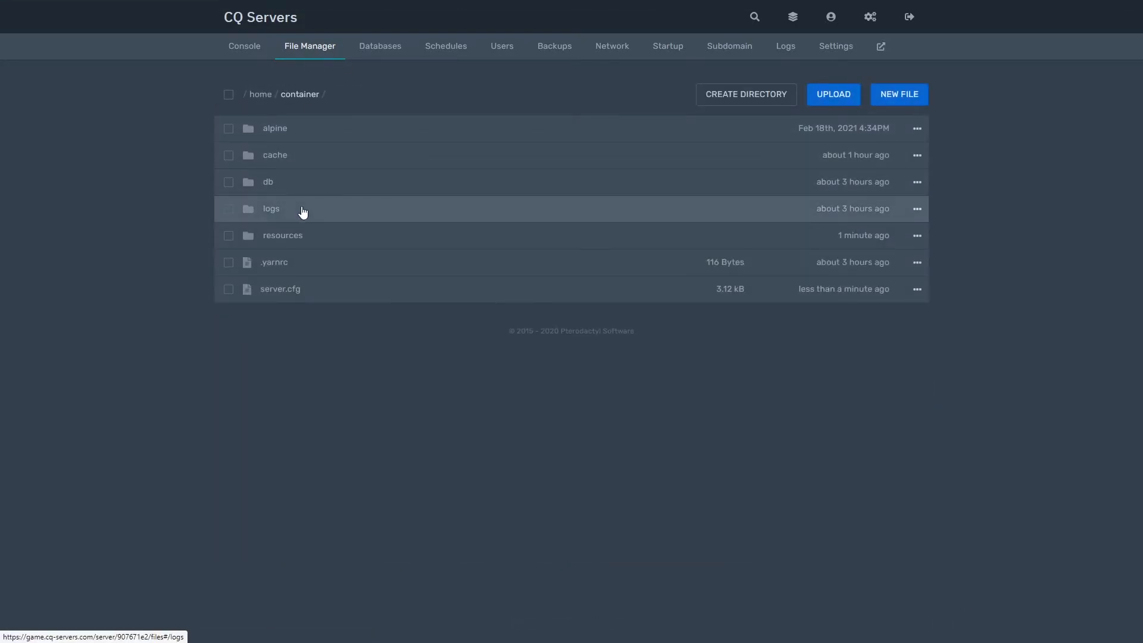
{"action": "left_click", "coordinate": [301, 237]}
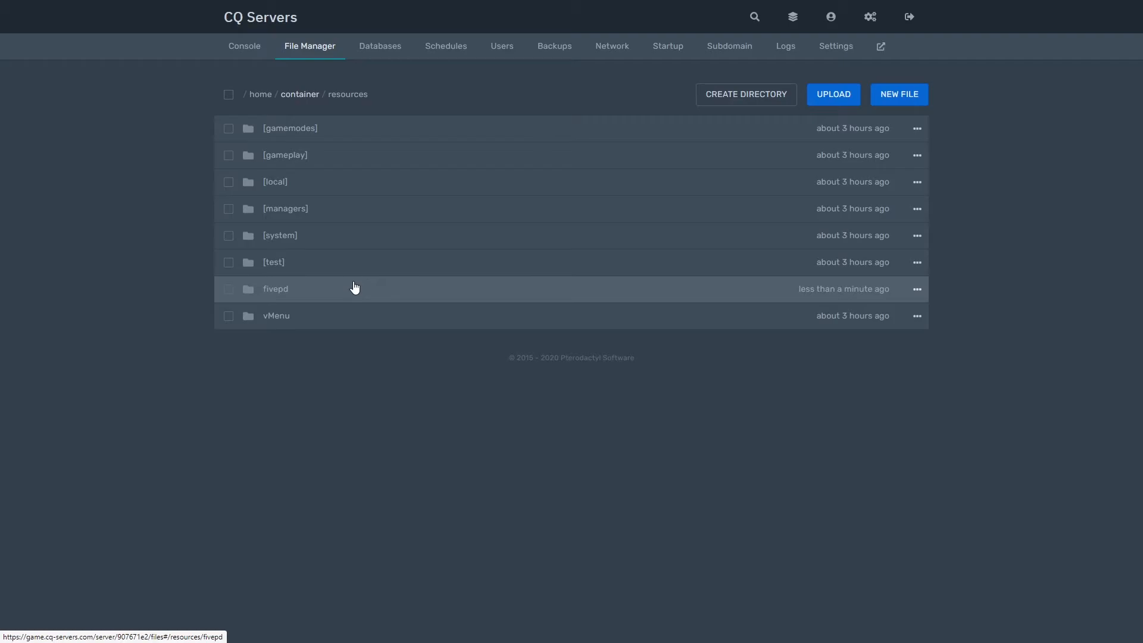
Create a new server database named fivepd from the Databases page
{"action": "left_click", "coordinate": [381, 48]}
{"action": "left_click", "coordinate": [877, 156]}
{"action": "left_click", "coordinate": [546, 184]}
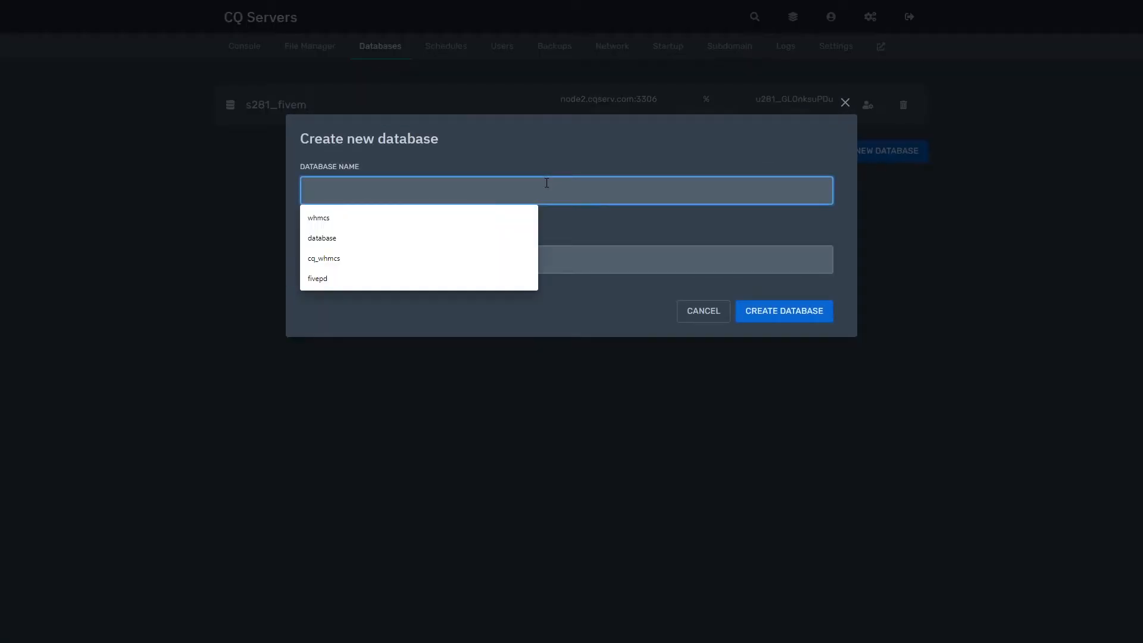
{"action": "type", "text": "giv"}
{"action": "key", "text": "BackSpace"}
{"action": "key", "text": "BackSpace"}
{"action": "key", "text": "BackSpace"}
{"action": "type", "text": "fivepd"}
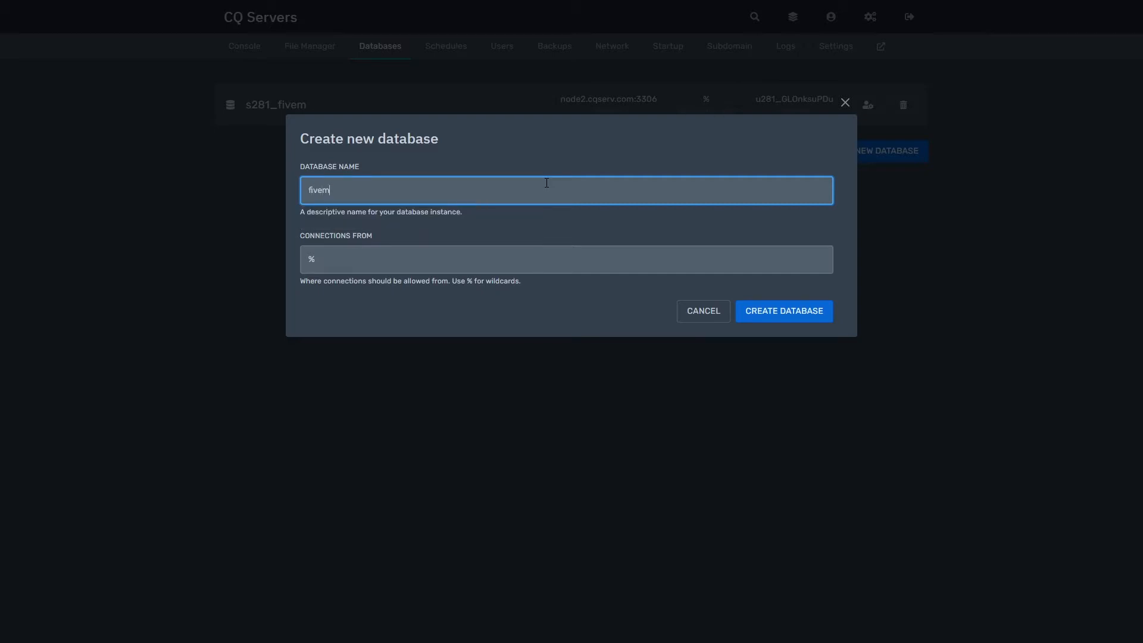
{"action": "left_click", "coordinate": [497, 245]}
{"action": "left_click", "coordinate": [755, 314]}
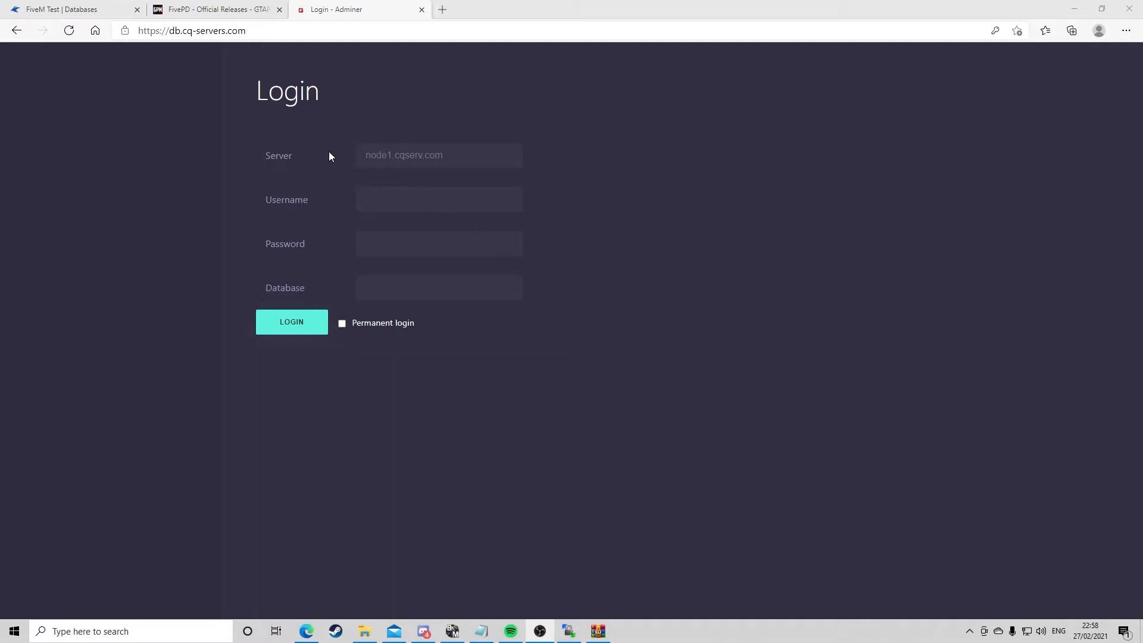
Copy the database name s281_fivepd into the Database field of the Adminer login
{"action": "left_click", "coordinate": [71, 9]}
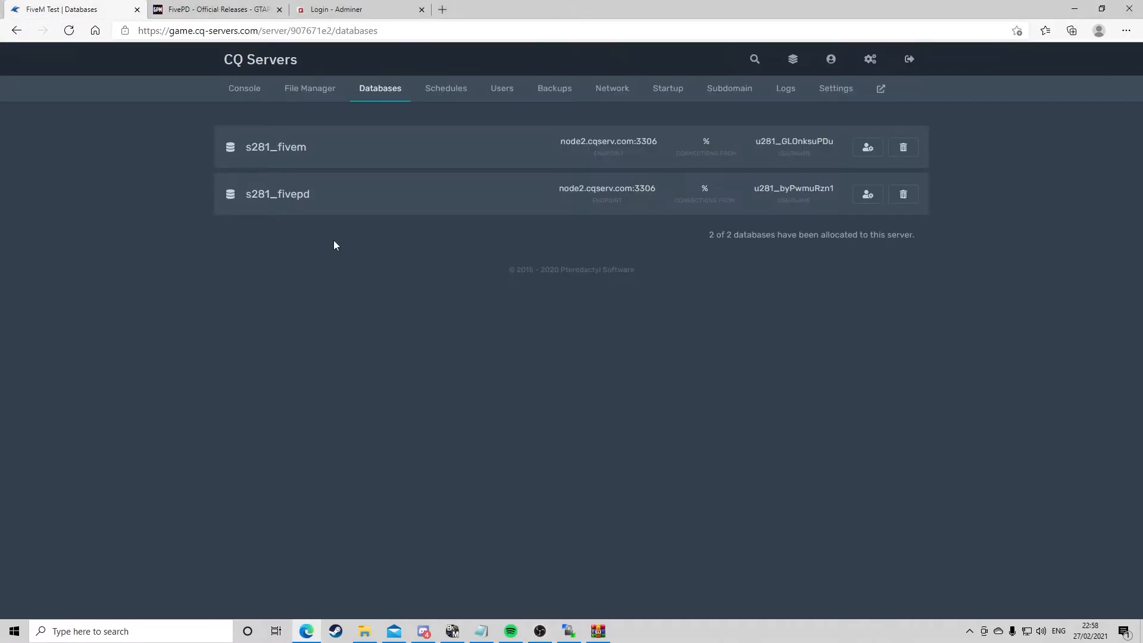
{"action": "left_click", "coordinate": [304, 193]}
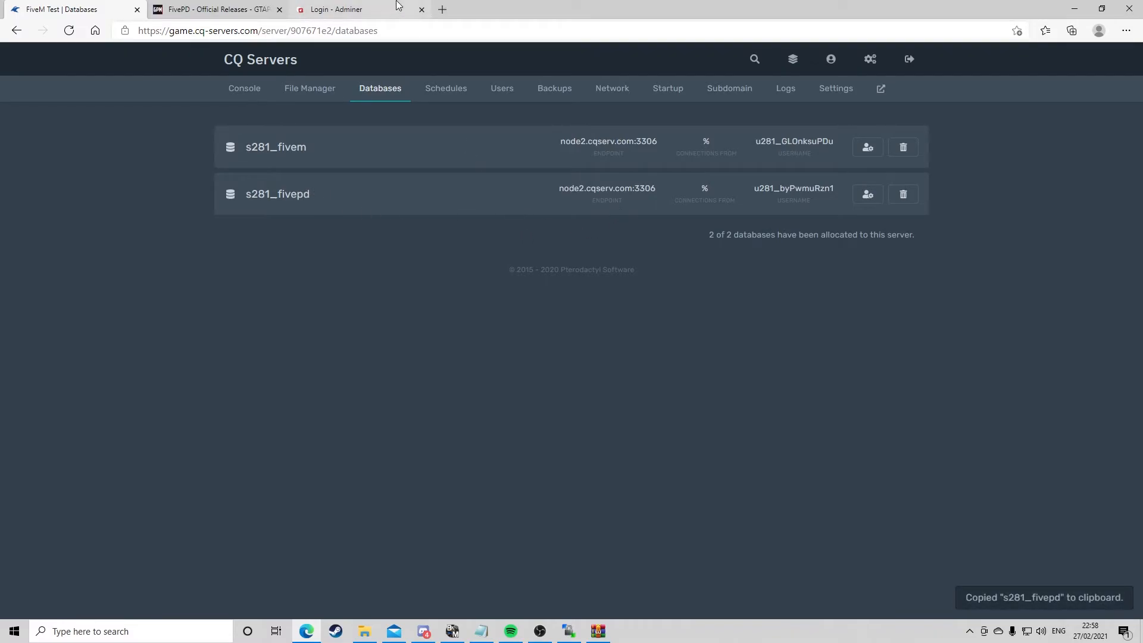
{"action": "left_click", "coordinate": [373, 9]}
{"action": "left_click", "coordinate": [427, 286]}
{"action": "key", "text": "ctrl+v"}
{"action": "left_click", "coordinate": [71, 9]}
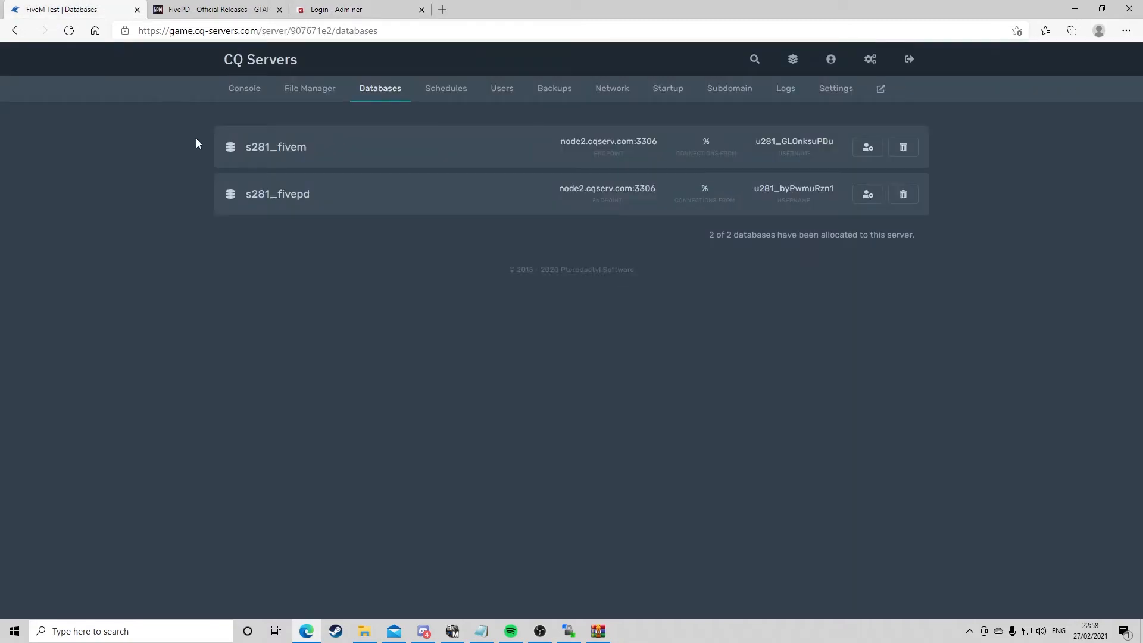
Copy the database endpoint into the Adminer Server field as node2.cqserv.com, without the port
{"action": "left_click", "coordinate": [868, 194]}
{"action": "left_click", "coordinate": [499, 232]}
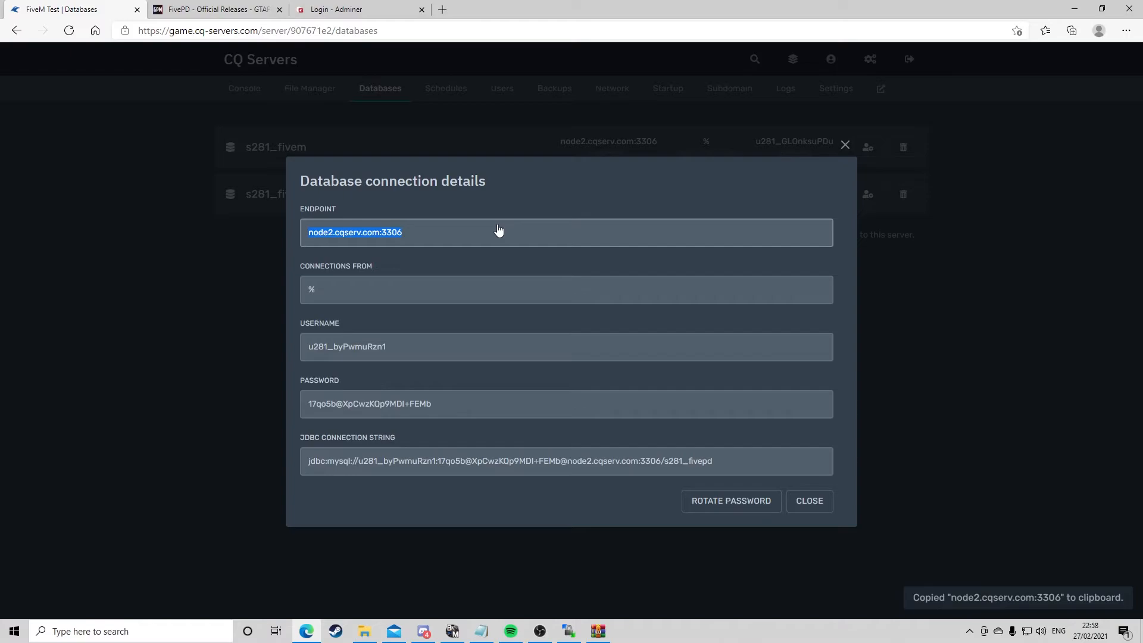
{"action": "left_click", "coordinate": [363, 7]}
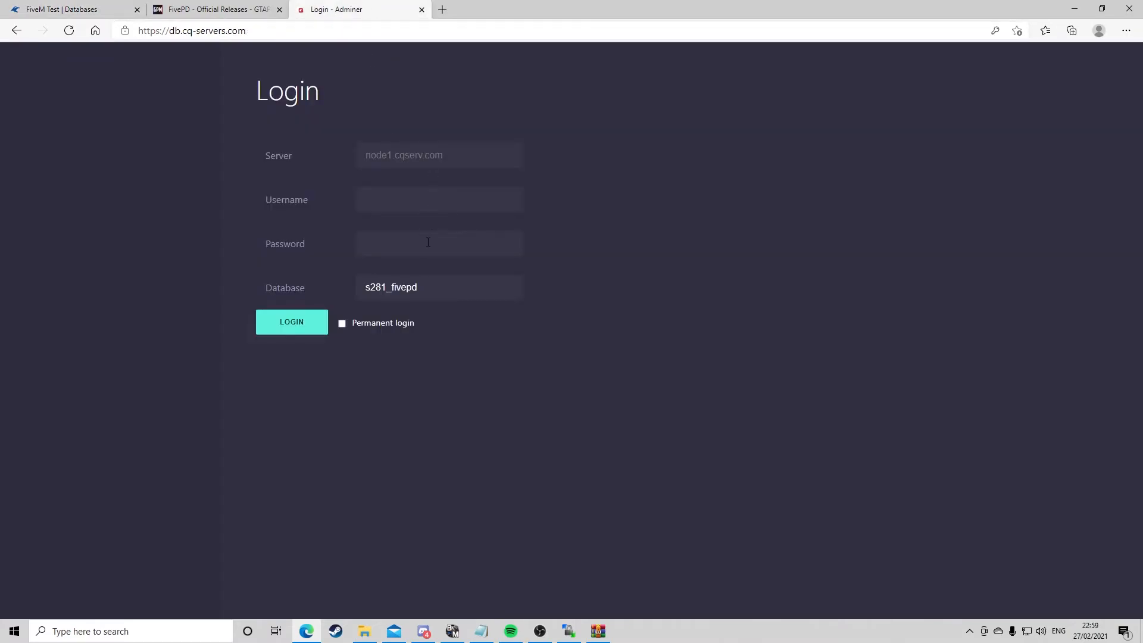
{"action": "left_click", "coordinate": [440, 156]}
{"action": "key", "text": "ctrl+v"}
{"action": "key", "text": "BackSpace"}
{"action": "key", "text": "BackSpace"}
{"action": "key", "text": "Tab"}
{"action": "left_click", "coordinate": [54, 9]}
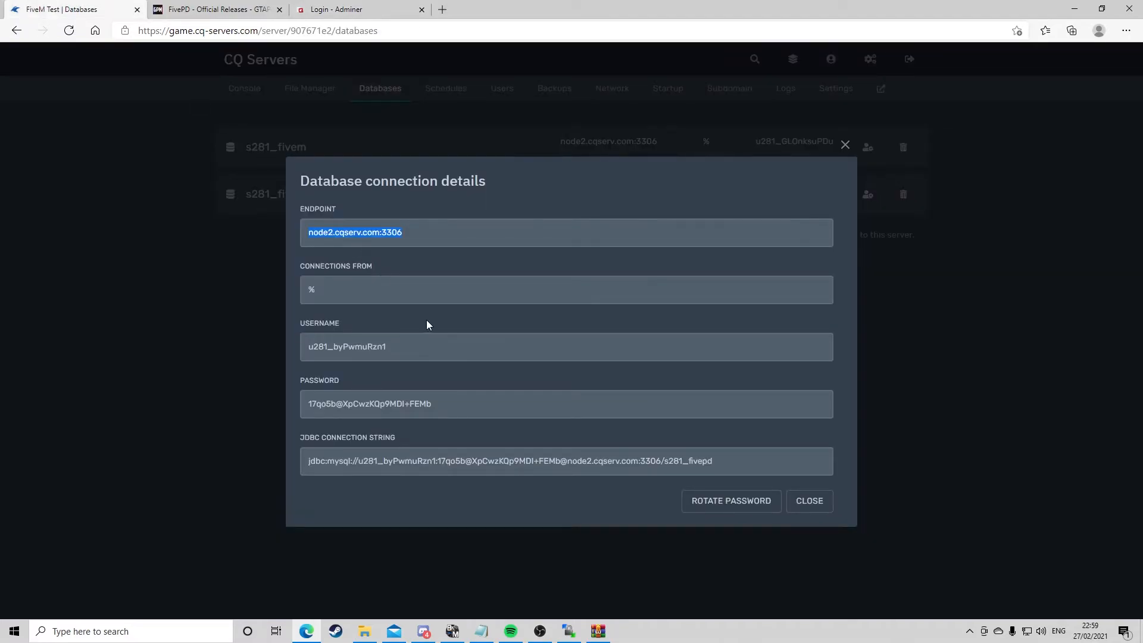
Copy the database username into the Adminer Username field
{"action": "left_click", "coordinate": [419, 352]}
{"action": "left_click", "coordinate": [357, 9]}
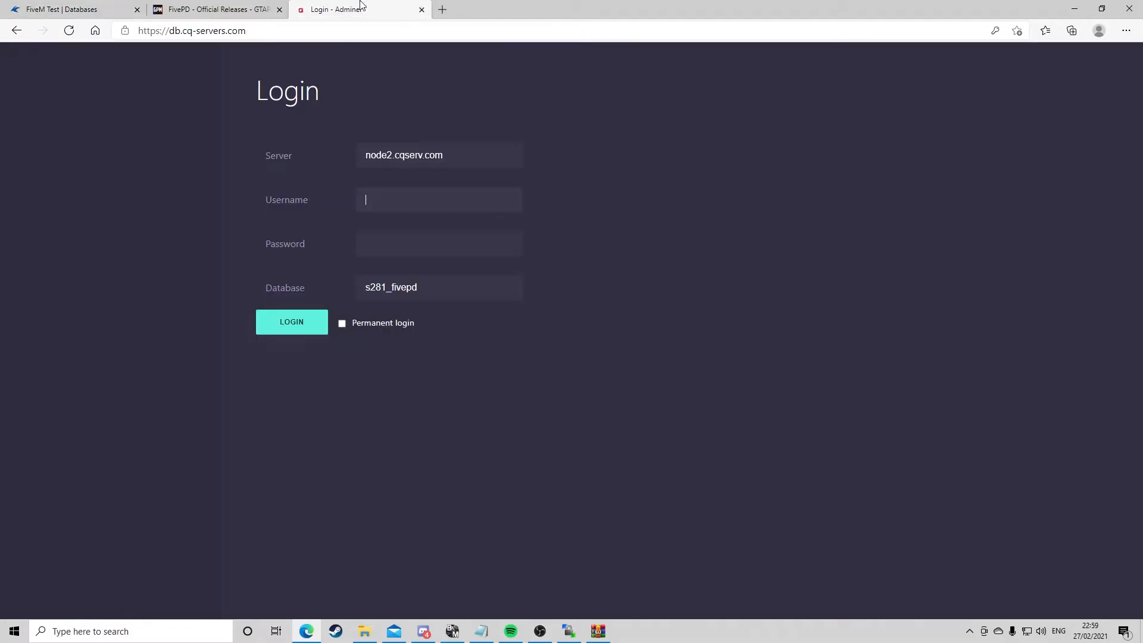
{"action": "left_click", "coordinate": [454, 192]}
{"action": "key", "text": "ctrl+v"}
{"action": "key", "text": "Tab"}
{"action": "key", "text": "Escape"}
{"action": "left_click", "coordinate": [77, 9]}
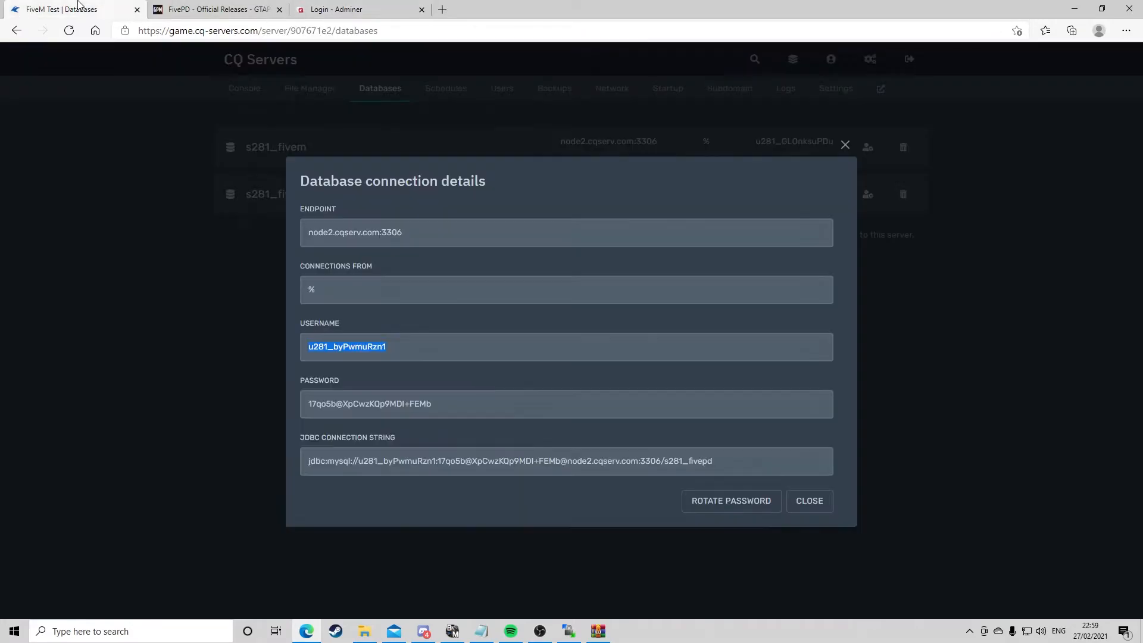
Paste the database password into the Adminer Password field, tick Permanent login and log in
{"action": "left_click", "coordinate": [396, 405]}
{"action": "left_click", "coordinate": [351, 9]}
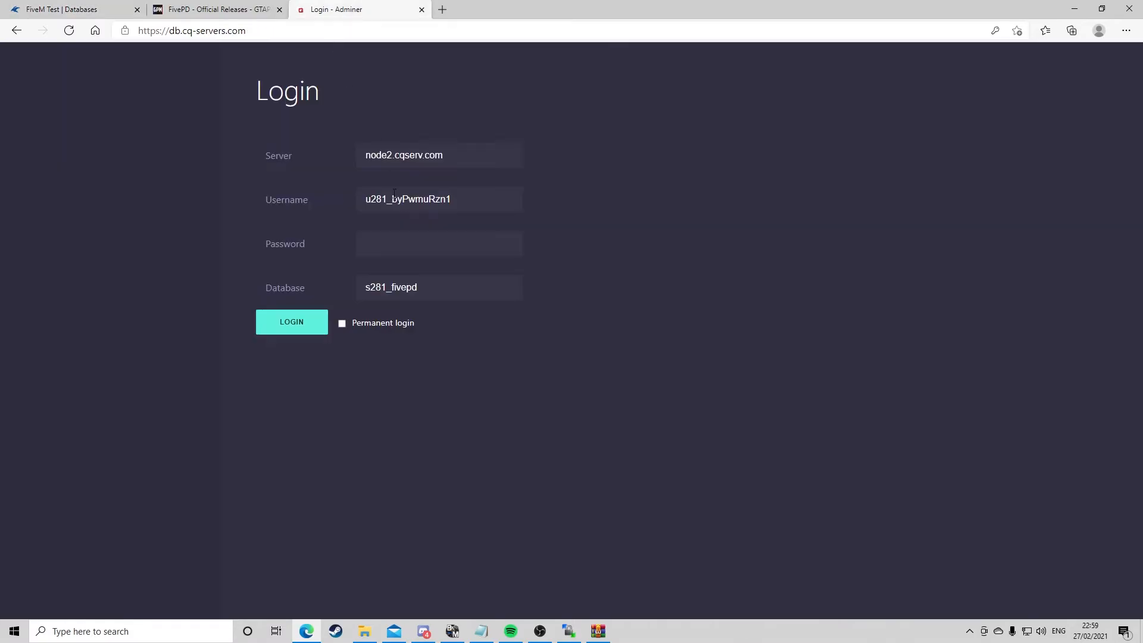
{"action": "left_click", "coordinate": [408, 241]}
{"action": "key", "text": "ctrl+v"}
{"action": "left_click", "coordinate": [342, 324]}
{"action": "left_click", "coordinate": [306, 327]}
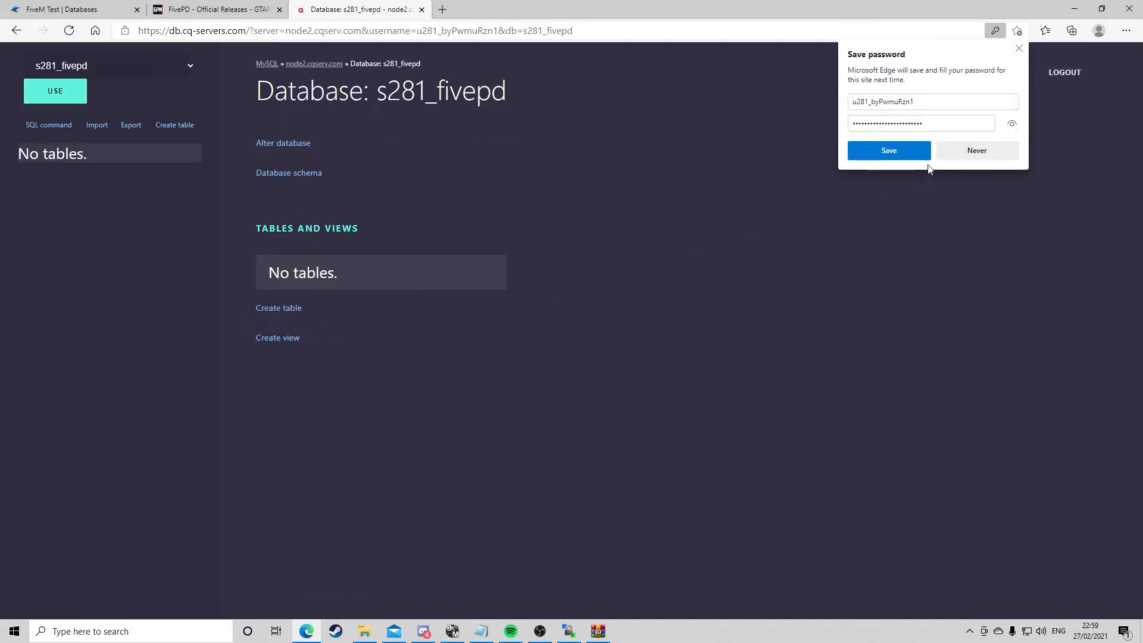
Decline saving the password and open the Import page for the s281_fivepd database
{"action": "left_click", "coordinate": [960, 153]}
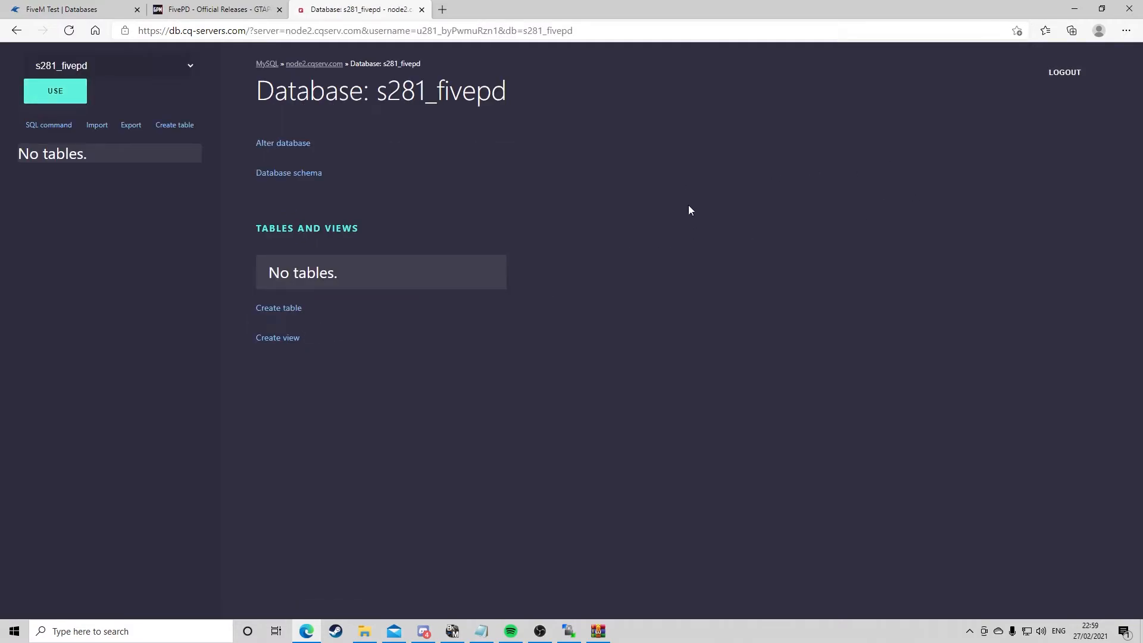
{"action": "left_click_drag", "start_coordinate": [253, 93], "coordinate": [548, 97]}
{"action": "left_click", "coordinate": [547, 97]}
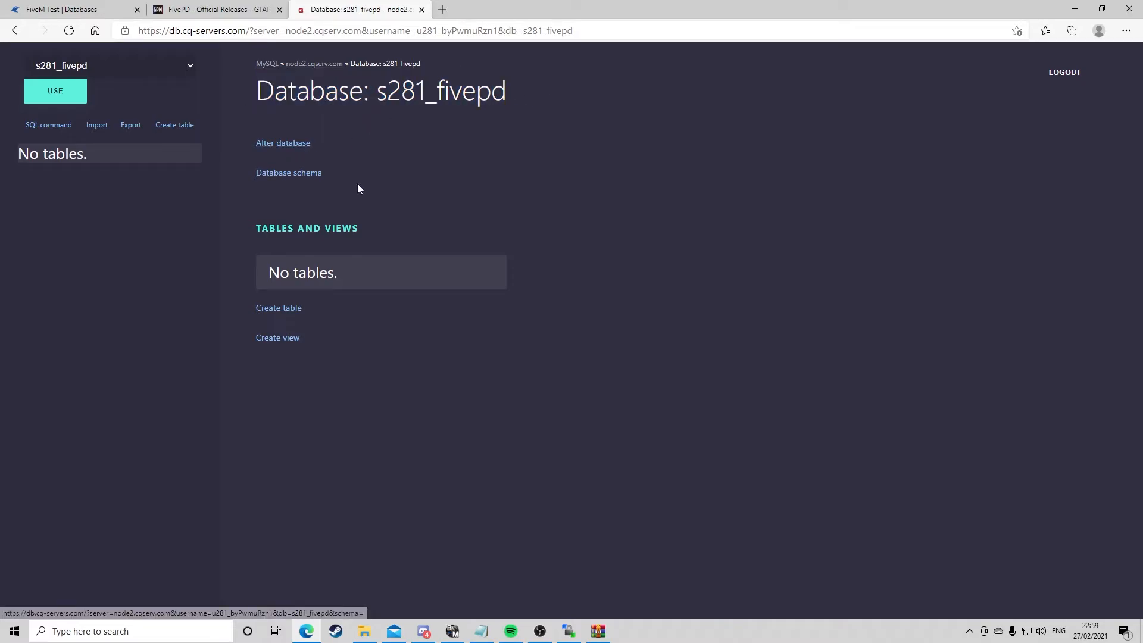
{"action": "left_click", "coordinate": [97, 126]}
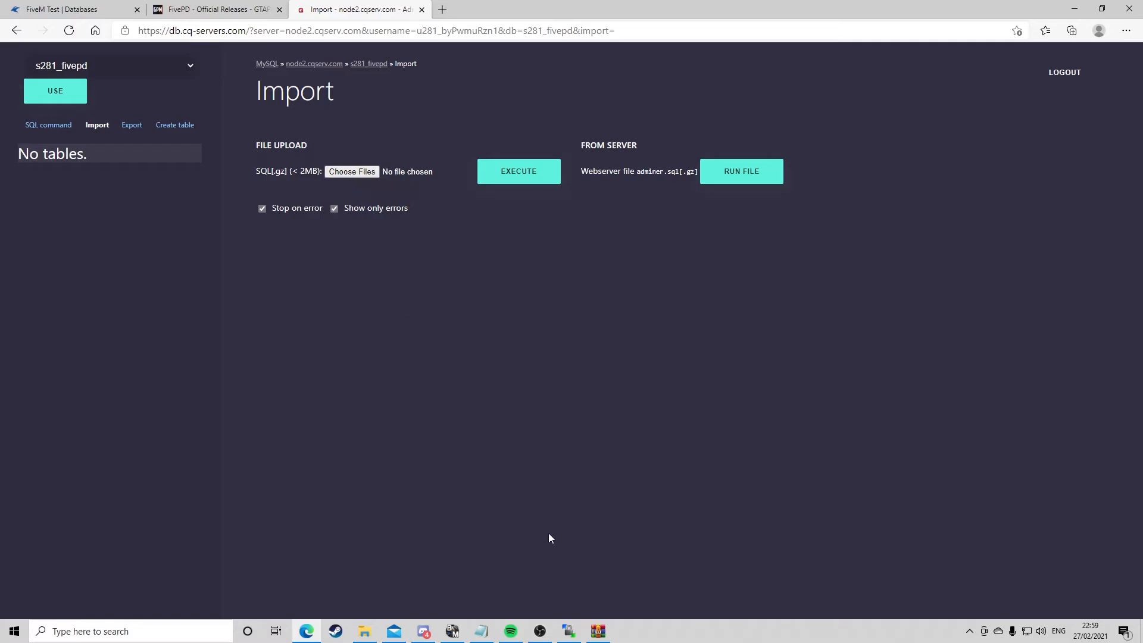
Try to import fivepd.sql by dragging it from the archive onto the file upload and executing
{"action": "left_click", "coordinate": [598, 632]}
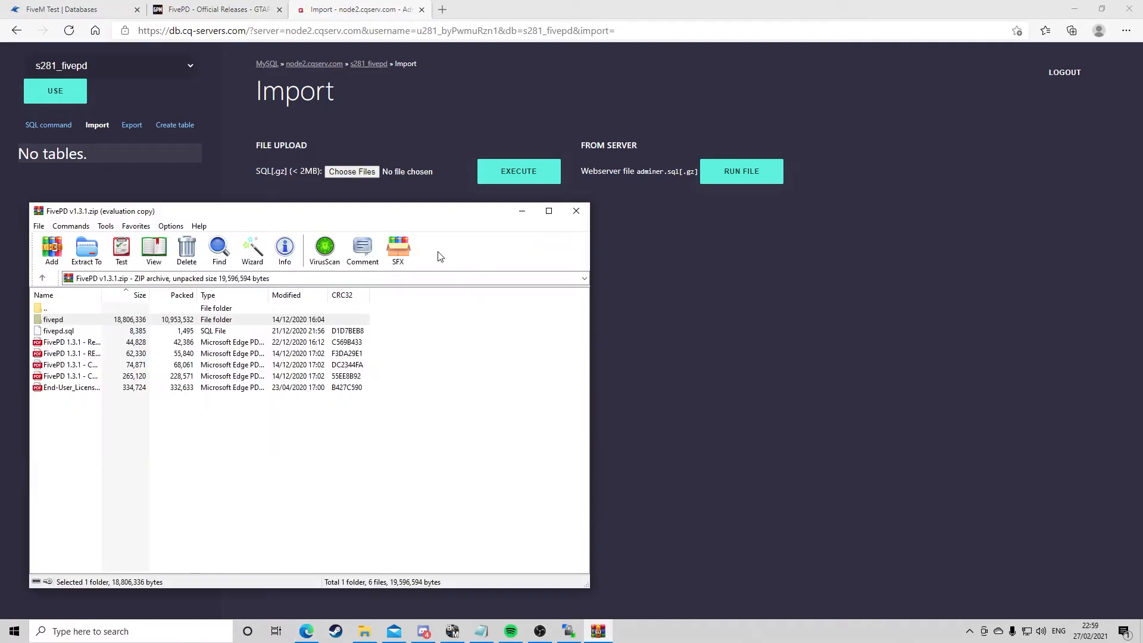
{"action": "left_click_drag", "start_coordinate": [424, 221], "coordinate": [763, 237]}
{"action": "left_click", "coordinate": [340, 346]}
{"action": "left_click_drag", "start_coordinate": [340, 346], "coordinate": [363, 170]}
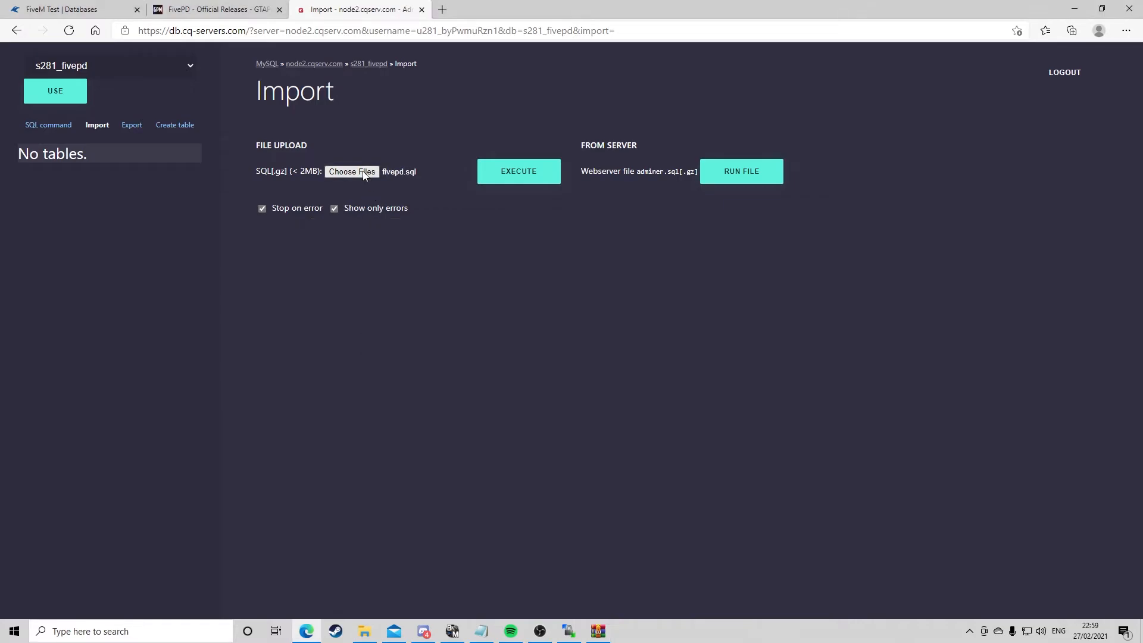
{"action": "left_click", "coordinate": [534, 171]}
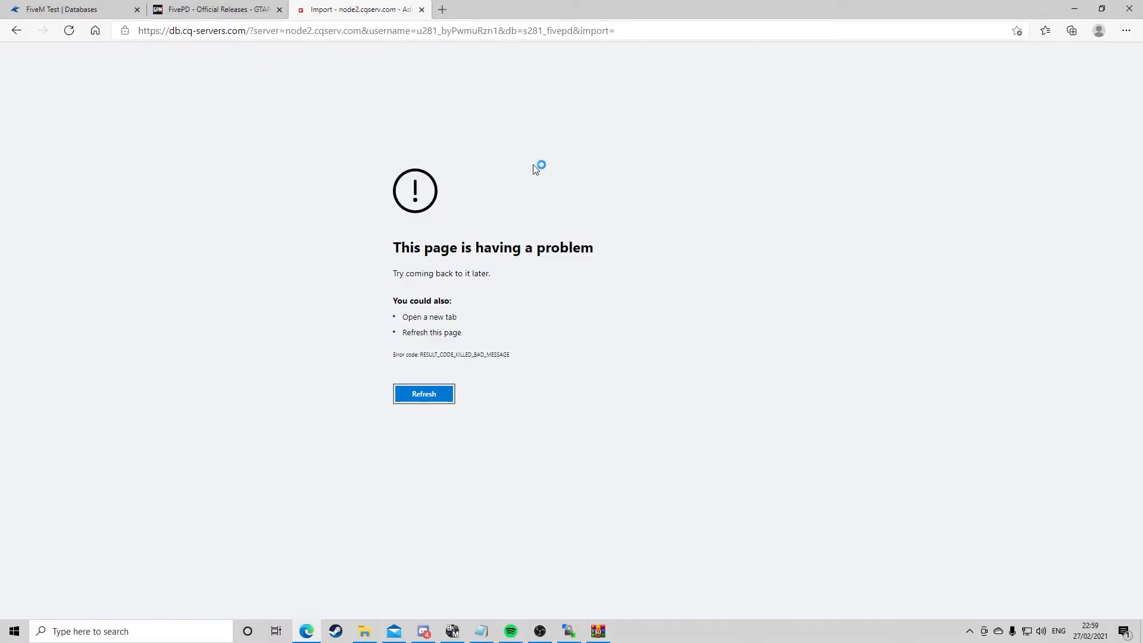
{"action": "left_click", "coordinate": [16, 30]}
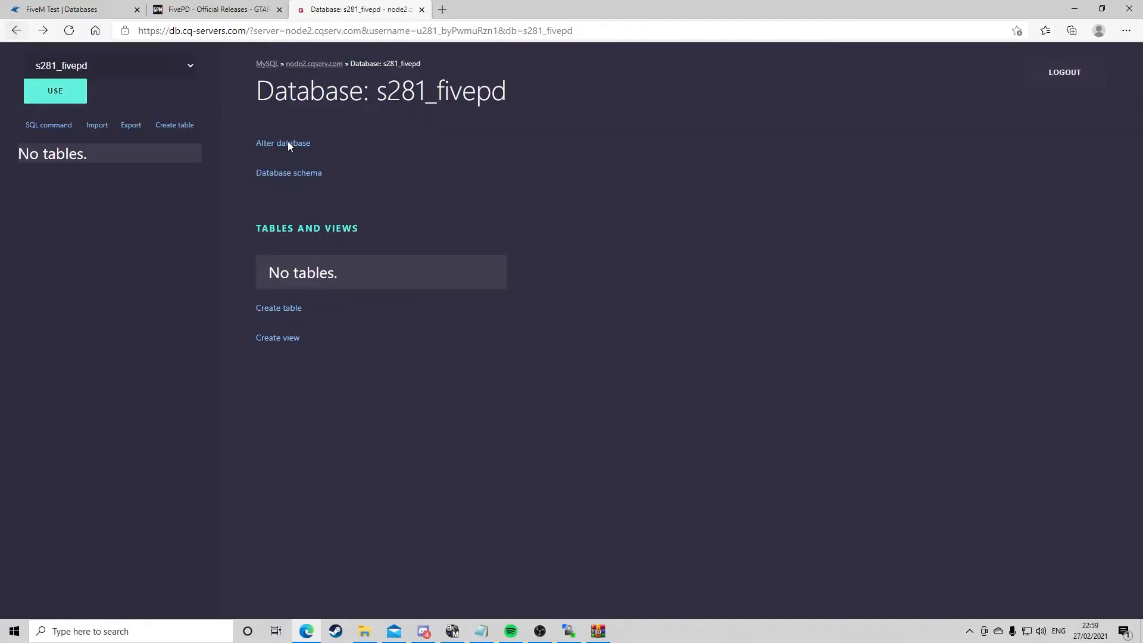
Extract fivepd.sql from the archive onto the desktop
{"action": "left_click_drag", "start_coordinate": [684, 20], "coordinate": [771, 21]}
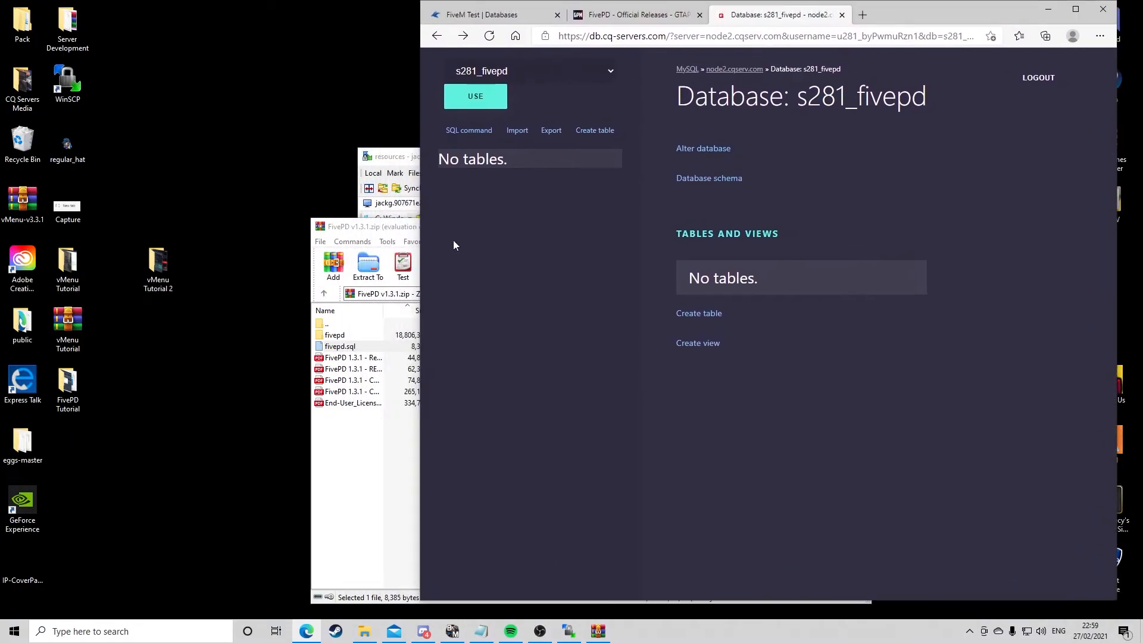
{"action": "left_click", "coordinate": [360, 459]}
{"action": "left_click_drag", "start_coordinate": [340, 346], "coordinate": [229, 169]}
{"action": "left_click", "coordinate": [869, 144]}
{"action": "left_click", "coordinate": [1076, 8]}
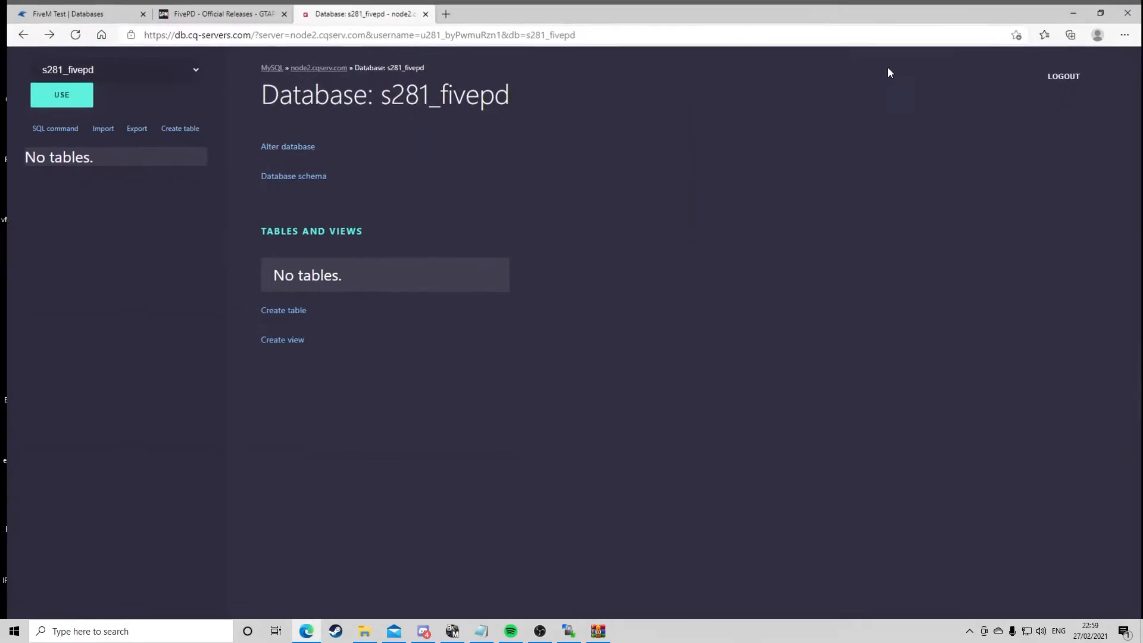
Import fivepd.sql from the desktop into the s281_fivepd database and execute it
{"action": "left_click", "coordinate": [99, 126]}
{"action": "left_click", "coordinate": [352, 171]}
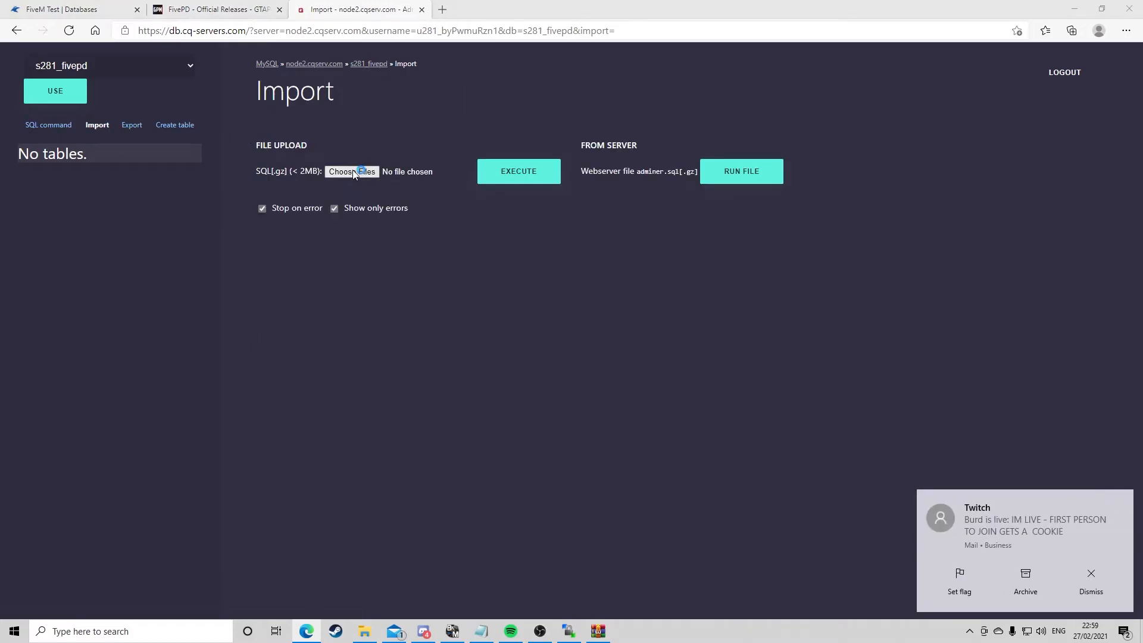
{"action": "scroll", "coordinate": [280, 137], "scroll_direction": "down", "scroll_amount": 2}
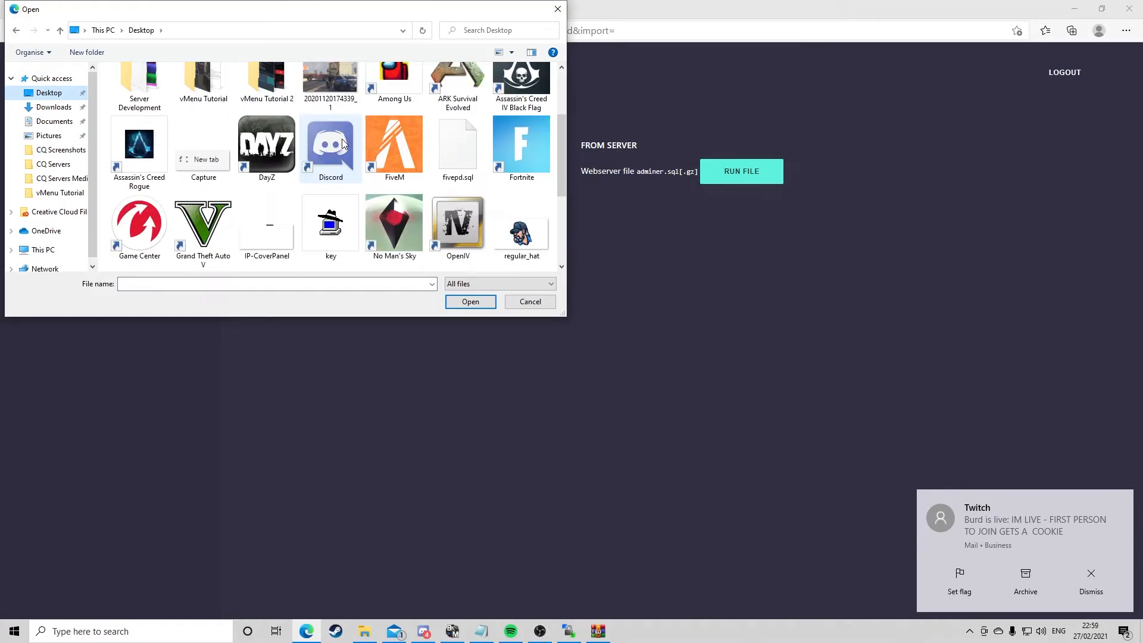
{"action": "double_click", "coordinate": [467, 160]}
{"action": "left_click", "coordinate": [552, 177]}
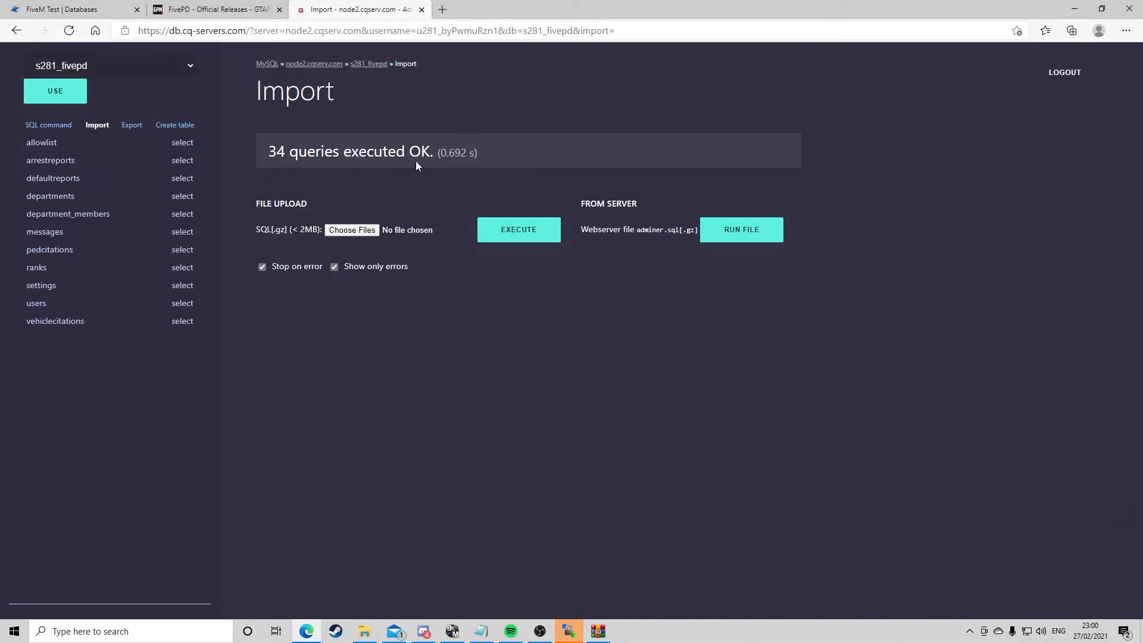
Open config.json inside the fivepd resource folder in the File Manager
{"action": "left_click_drag", "start_coordinate": [480, 152], "coordinate": [267, 153]}
{"action": "left_click", "coordinate": [422, 152]}
{"action": "left_click", "coordinate": [59, 9]}
{"action": "left_click", "coordinate": [255, 192]}
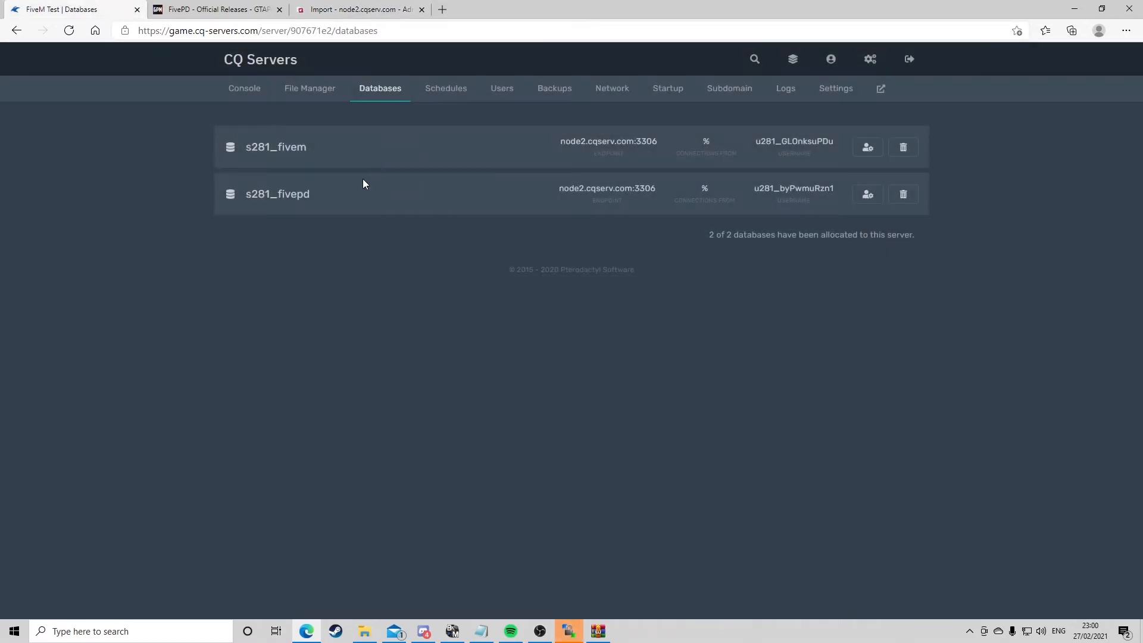
{"action": "left_click", "coordinate": [300, 89]}
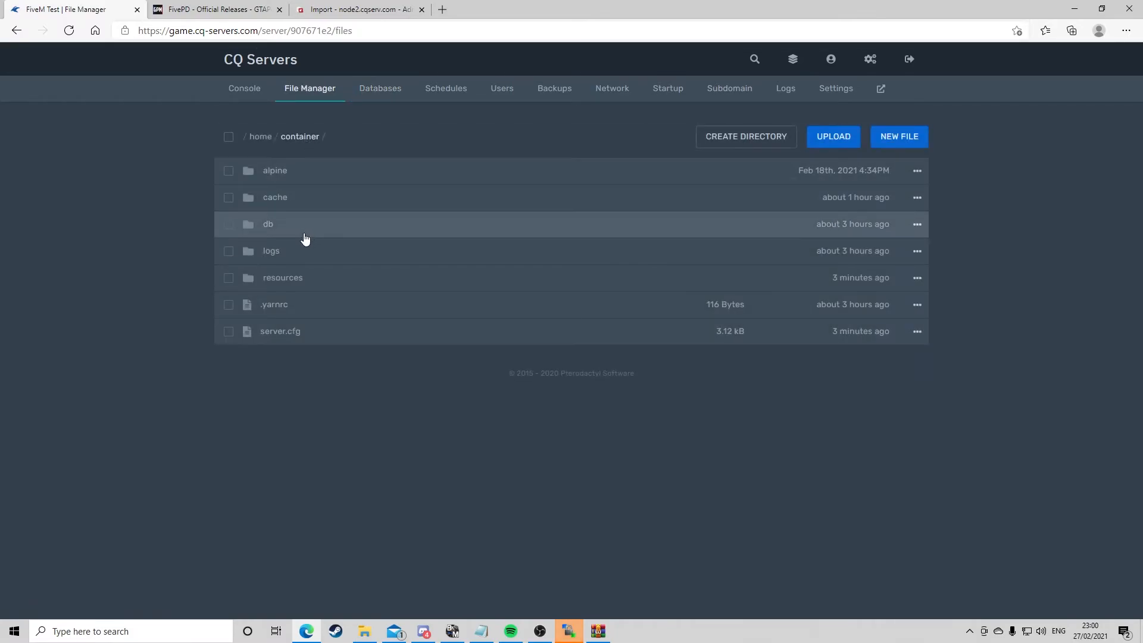
{"action": "left_click", "coordinate": [298, 278]}
{"action": "left_click", "coordinate": [290, 332]}
{"action": "scroll", "coordinate": [310, 271], "scroll_direction": "down", "scroll_amount": 1}
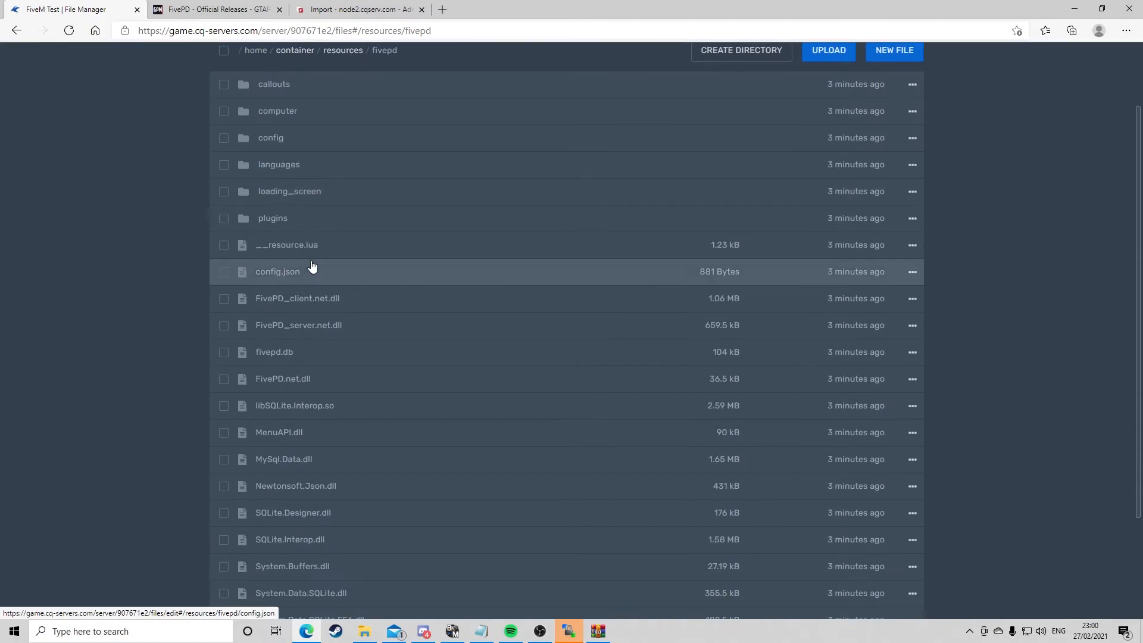
{"action": "left_click", "coordinate": [301, 276]}
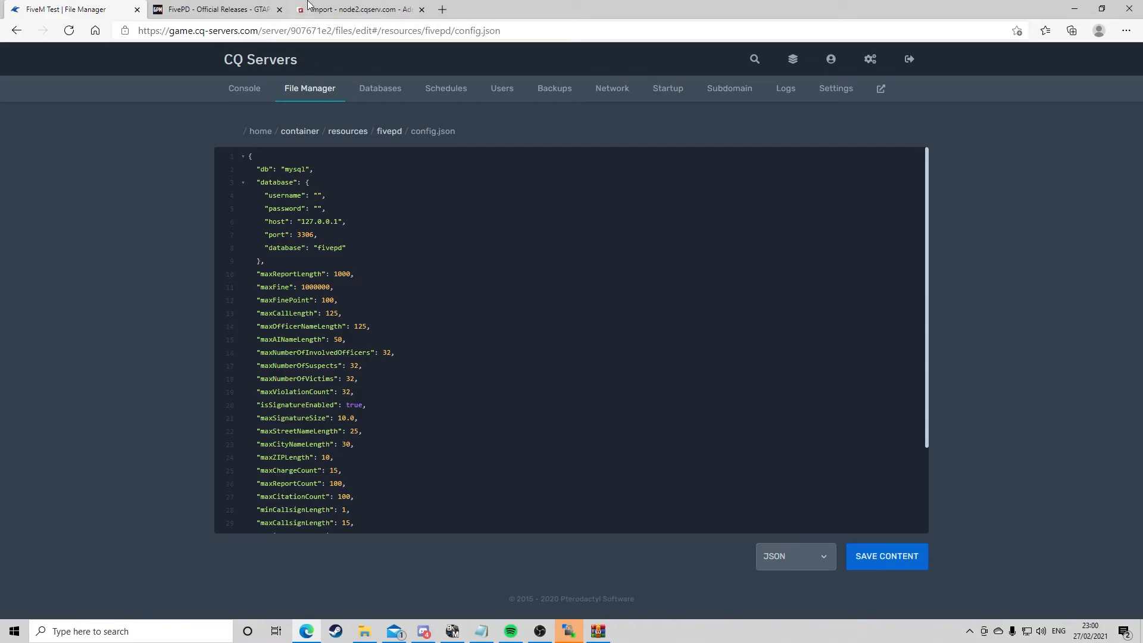
Duplicate the panel tab to keep config.json open alongside the Databases page
{"action": "left_click", "coordinate": [307, 8]}
{"action": "left_click", "coordinate": [243, 30]}
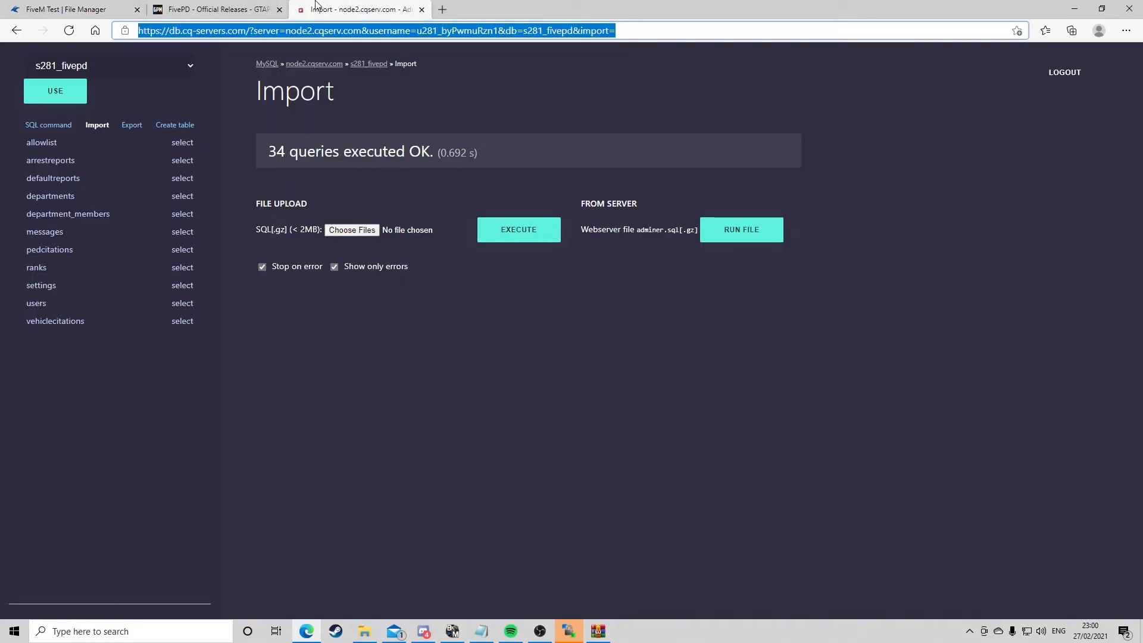
{"action": "left_click", "coordinate": [78, 9]}
{"action": "right_click", "coordinate": [67, 7]}
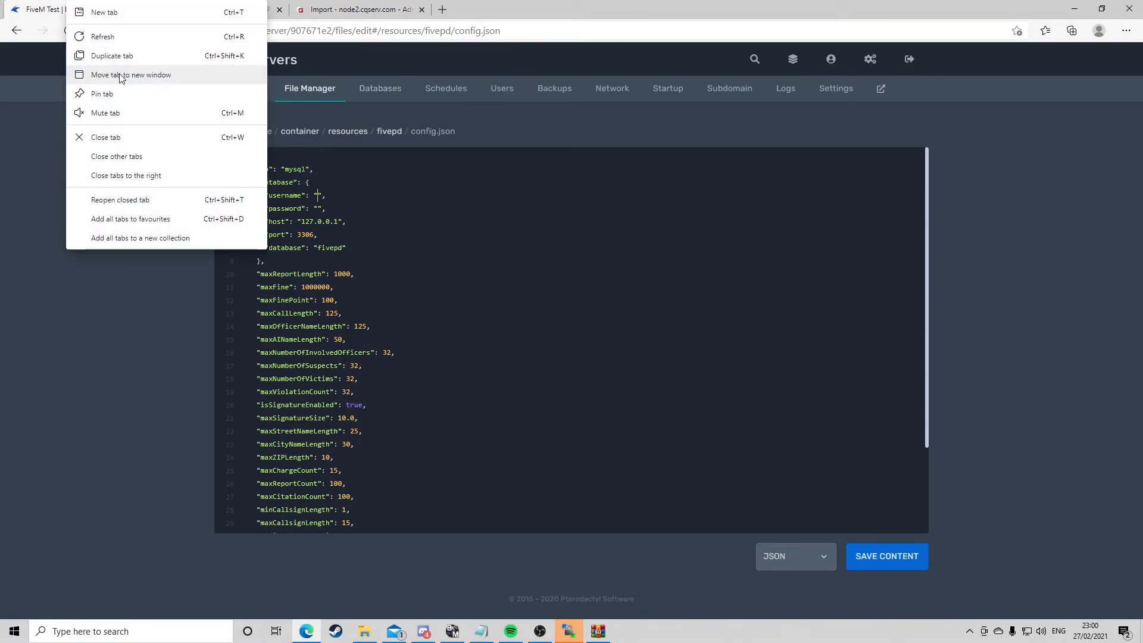
{"action": "left_click", "coordinate": [143, 56]}
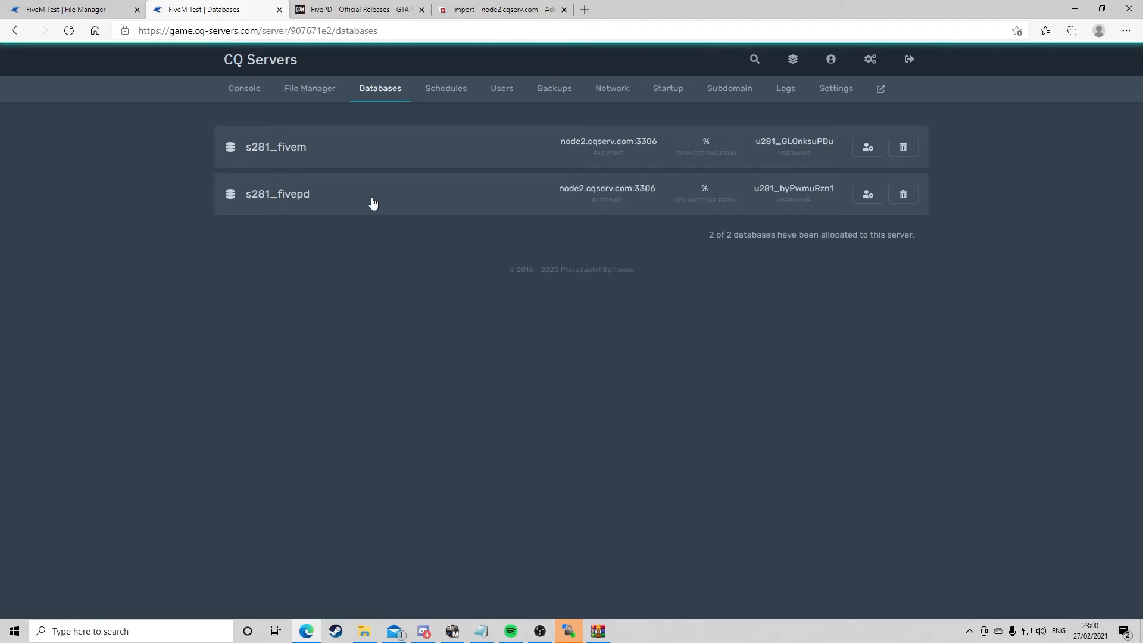
Set the database value in config.json to the copied name s281_fivepd
{"action": "left_click", "coordinate": [295, 198]}
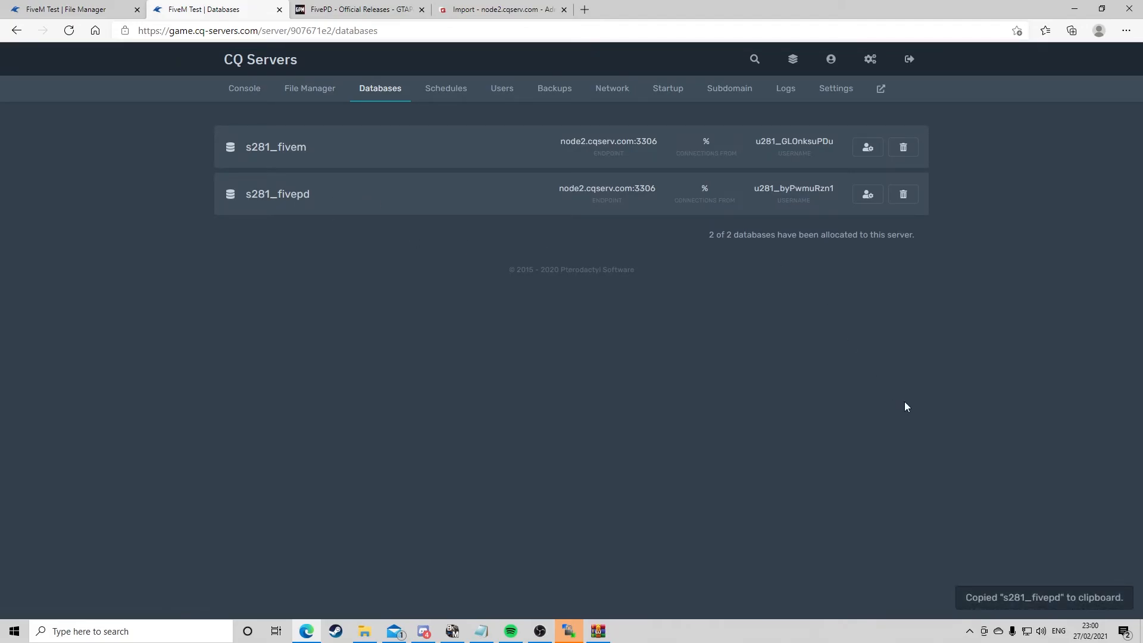
{"action": "left_click", "coordinate": [78, 10]}
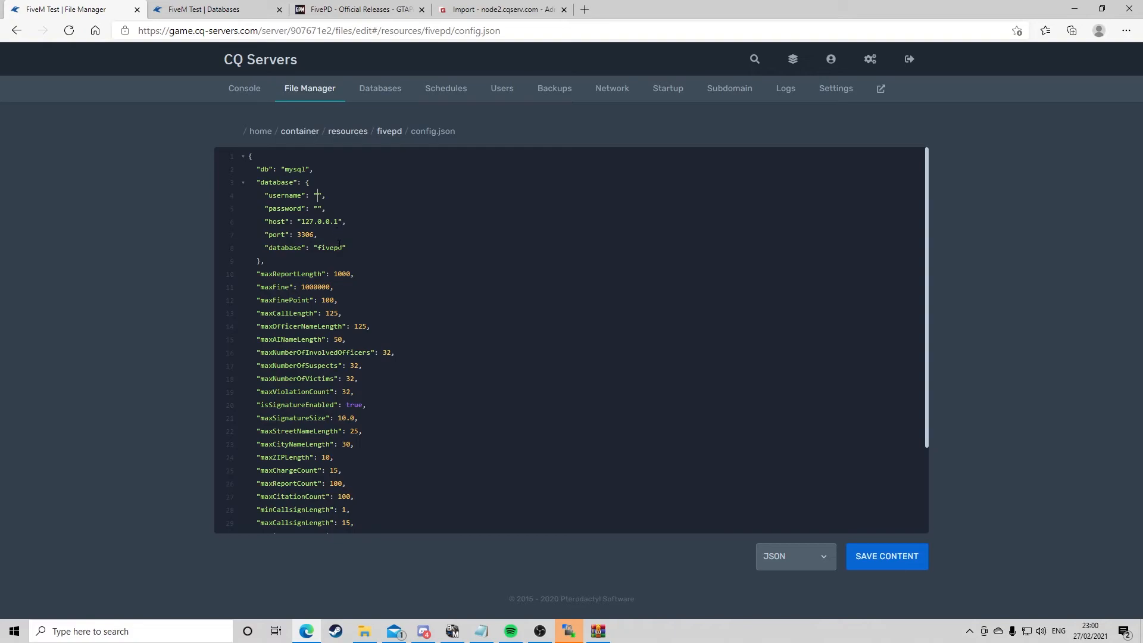
{"action": "left_click", "coordinate": [344, 247]}
{"action": "key", "text": "BackSpace"}
{"action": "key", "text": "BackSpace"}
{"action": "key", "text": "BackSpace"}
{"action": "key", "text": "BackSpace"}
{"action": "key", "text": "BackSpace"}
{"action": "key", "text": "BackSpace"}
{"action": "key", "text": "ctrl+v"}
Copy the s281_fivepd database username from its connection details and paste it into the username value in config.json
{"action": "left_click", "coordinate": [255, 6]}
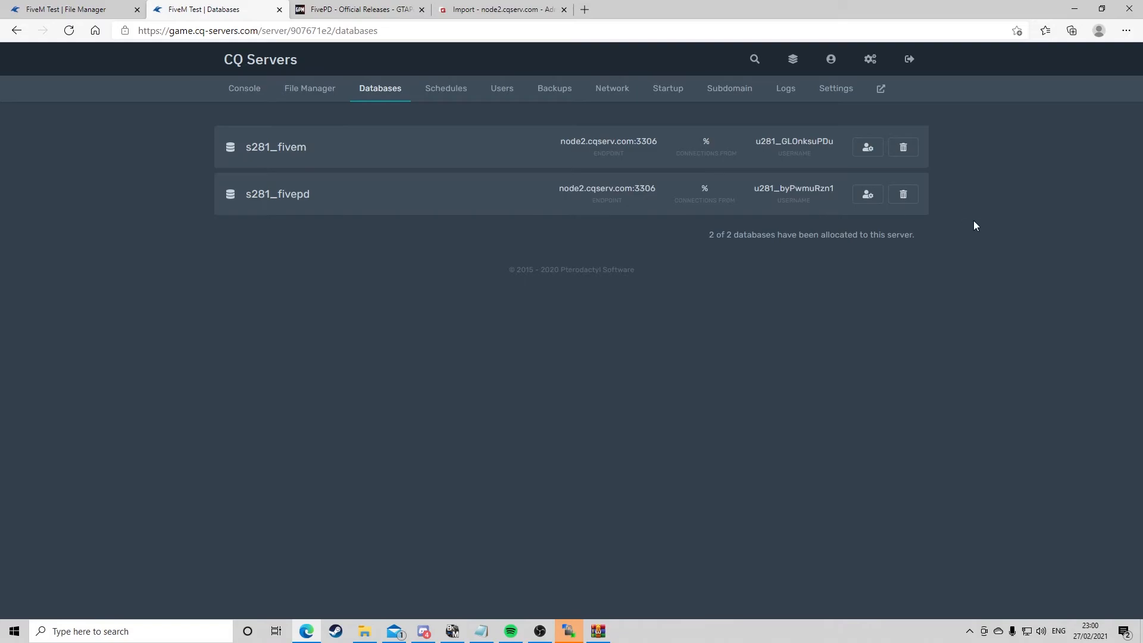
{"action": "left_click", "coordinate": [866, 193]}
{"action": "left_click", "coordinate": [430, 350]}
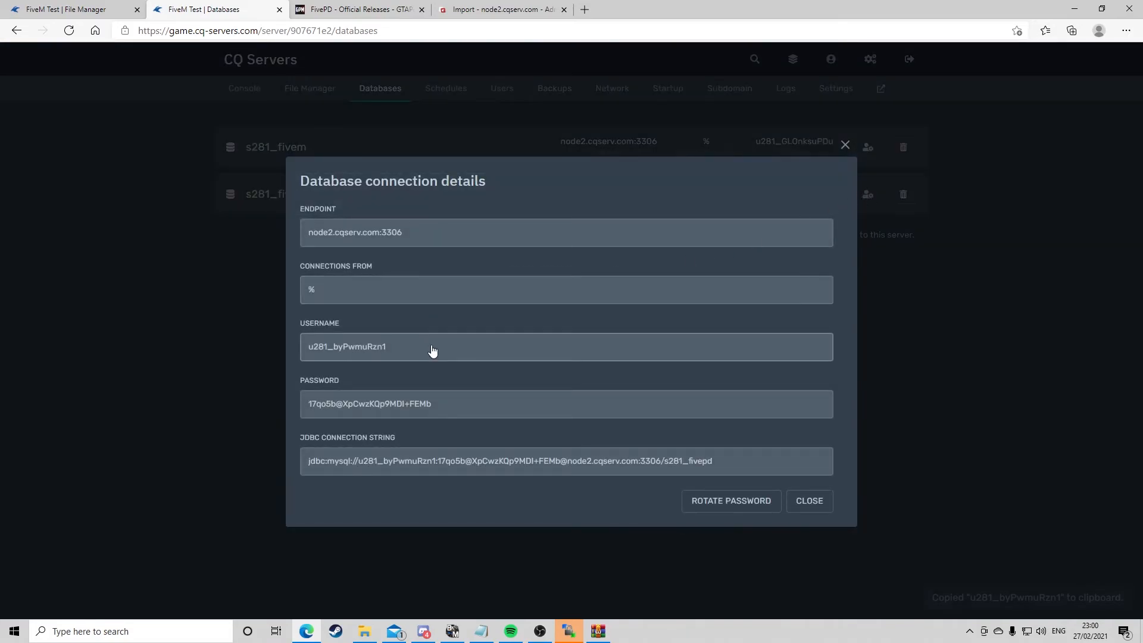
{"action": "left_click", "coordinate": [65, 9]}
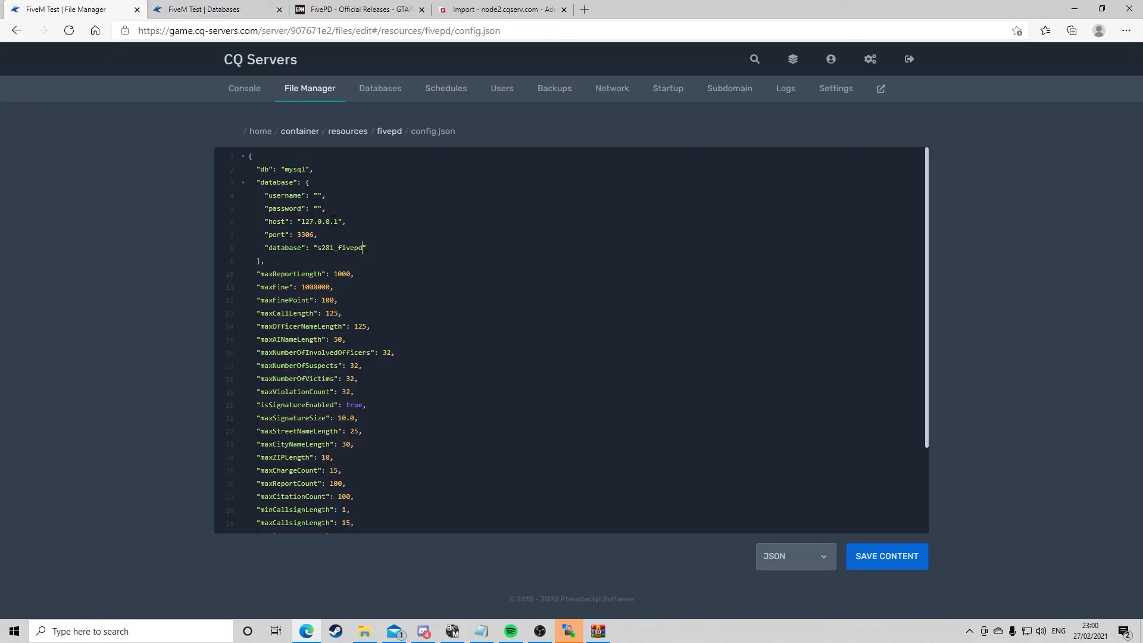
{"action": "left_click", "coordinate": [318, 196]}
{"action": "key", "text": "ctrl+v"}
Copy the database password from the connection details and paste it into the password value in config.json
{"action": "left_click", "coordinate": [298, 9]}
{"action": "left_click", "coordinate": [262, 9]}
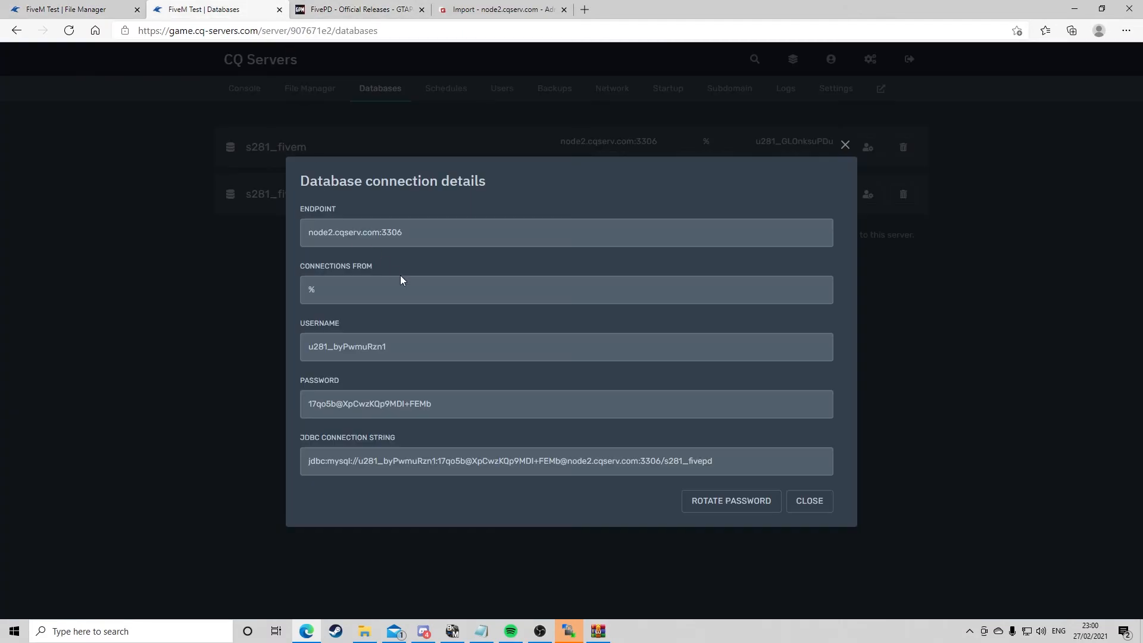
{"action": "left_click", "coordinate": [454, 404]}
{"action": "left_click", "coordinate": [84, 9]}
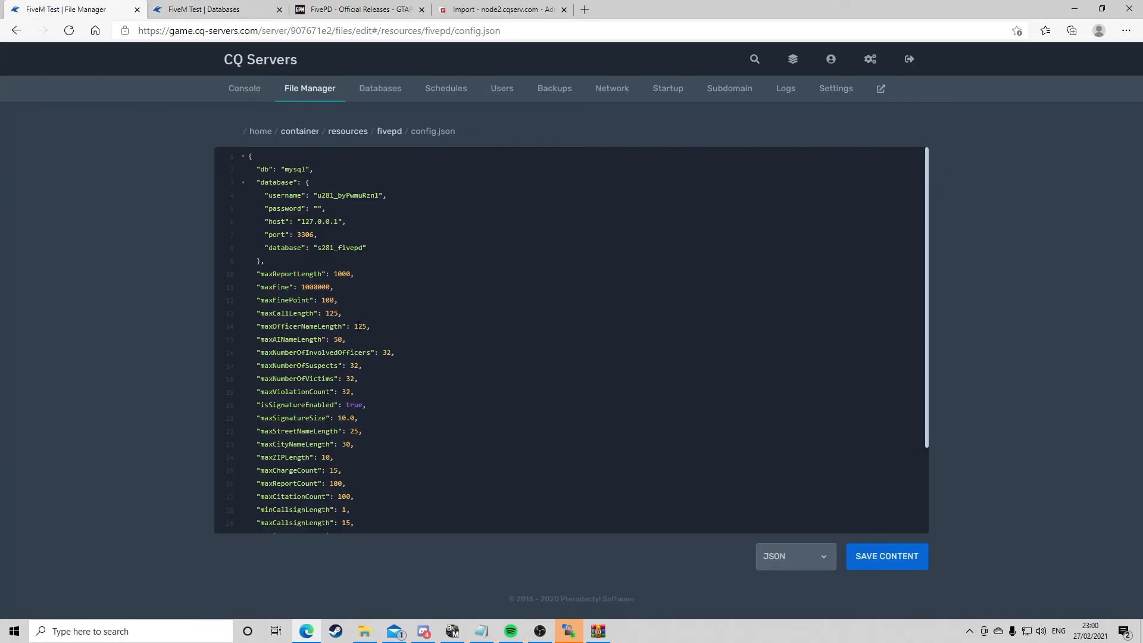
{"action": "left_click", "coordinate": [316, 208]}
{"action": "key", "text": "ctrl+v"}
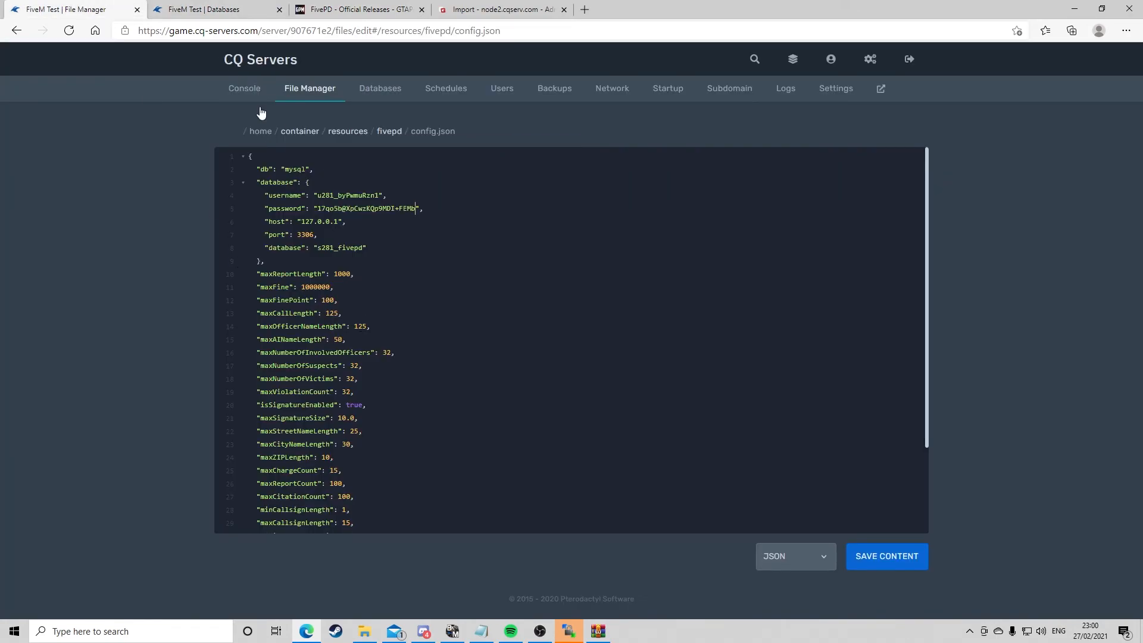
Set the host value in config.json to node2.cqserv.com and save the file
{"action": "key", "text": "BackSpace"}
{"action": "key", "text": "BackSpace"}
{"action": "key", "text": "BackSpace"}
{"action": "key", "text": "BackSpace"}
{"action": "key", "text": "BackSpace"}
{"action": "key", "text": "BackSpace"}
{"action": "key", "text": "BackSpace"}
{"action": "key", "text": "BackSpace"}
{"action": "key", "text": "BackSpace"}
{"action": "type", "text": "node2.cqserv.com"}
{"action": "left_click", "coordinate": [382, 249]}
{"action": "left_click", "coordinate": [893, 555]}
Start the server from the Console and watch the startup output
{"action": "left_click", "coordinate": [250, 99]}
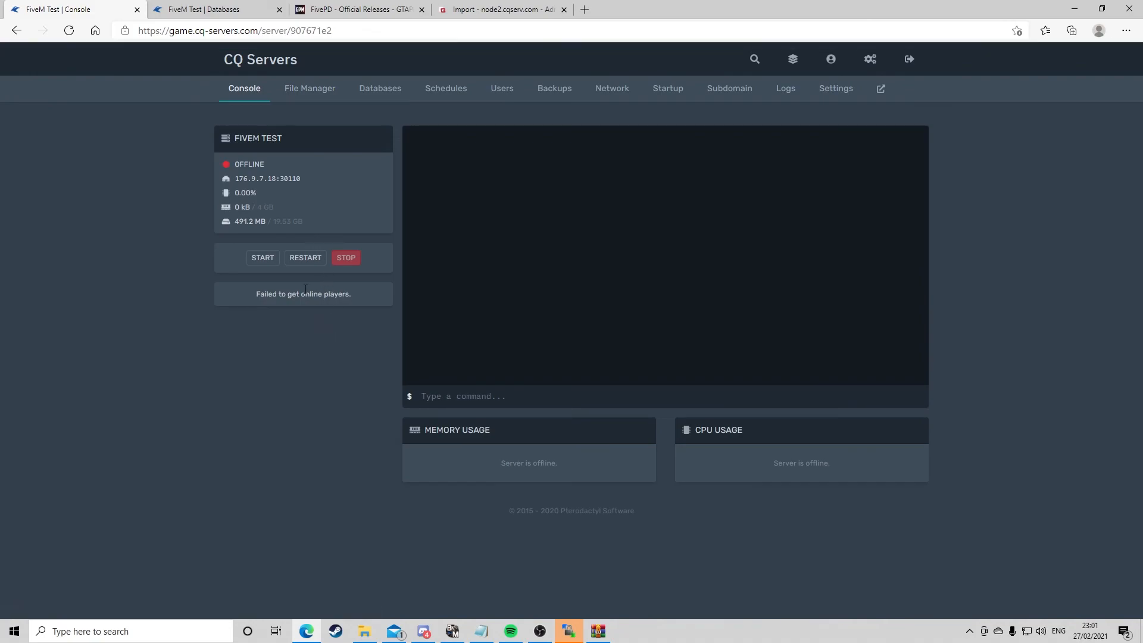
{"action": "left_click", "coordinate": [266, 262]}
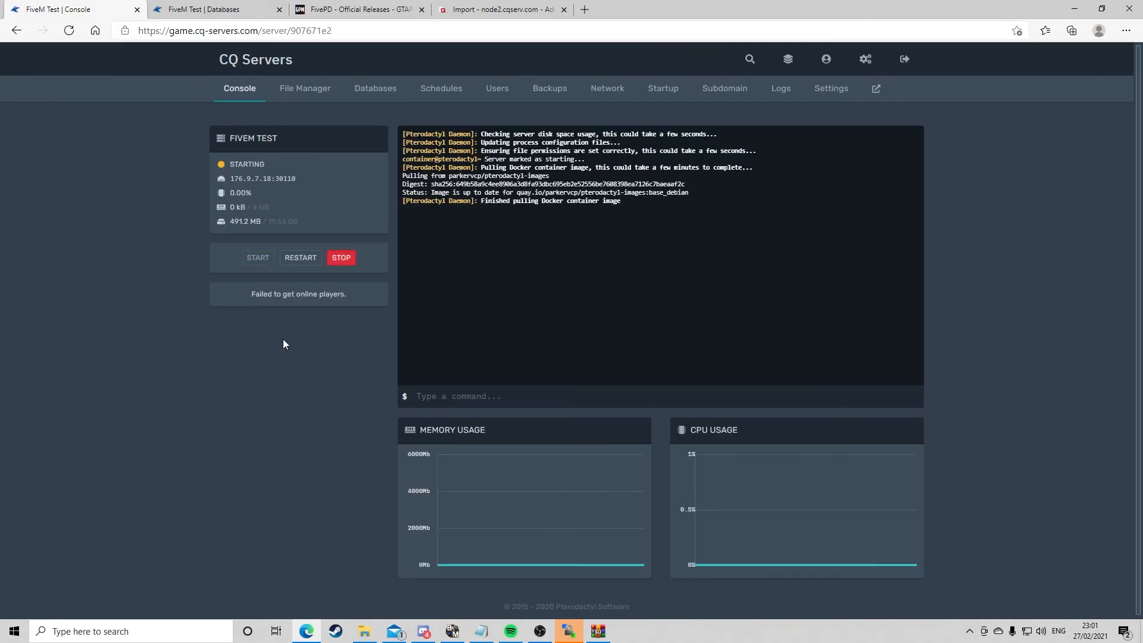
{"action": "key", "text": "F11"}
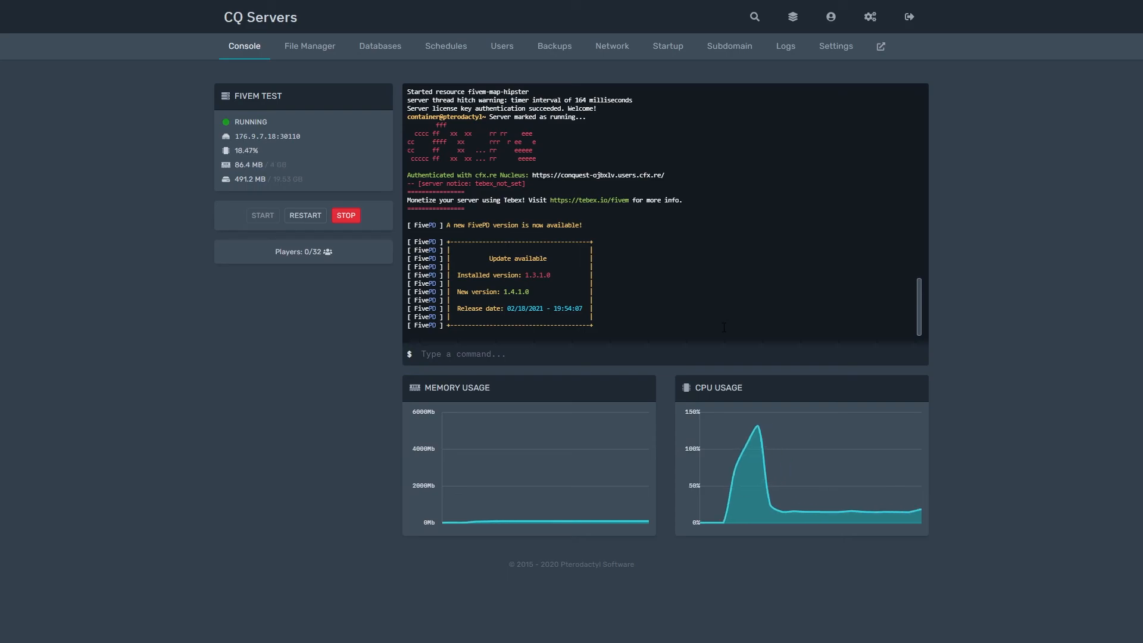
{"action": "key", "text": "F11"}
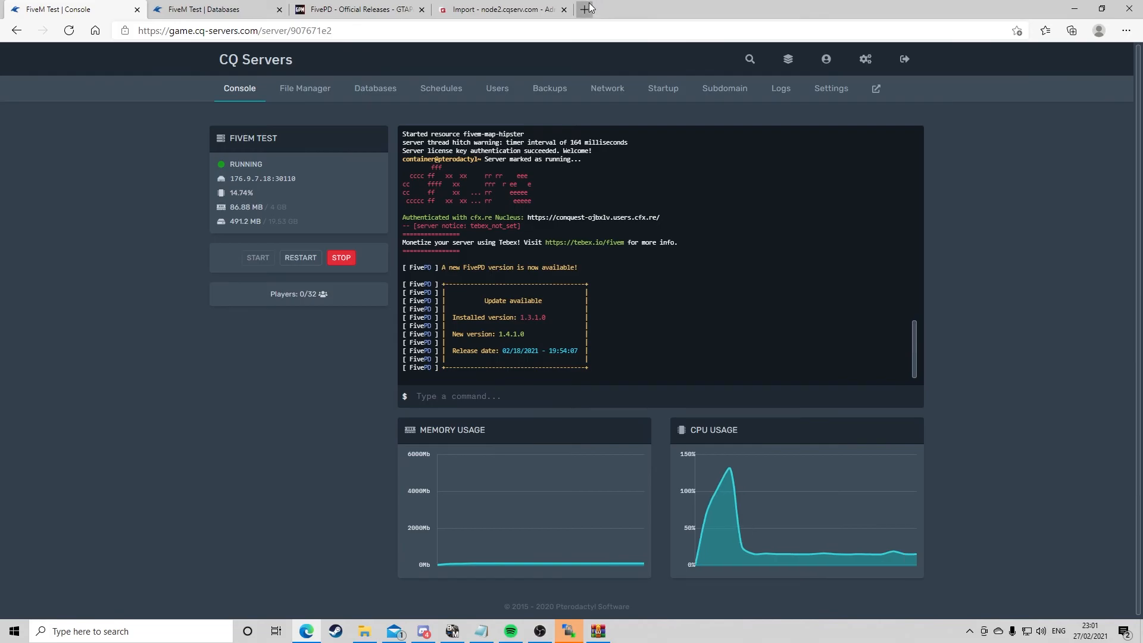
Open the cq-servers.com site in a new tab and go to the FiveM game server hosting page
{"action": "left_click", "coordinate": [584, 9]}
{"action": "type", "text": "cq"}
{"action": "key", "text": "Return"}
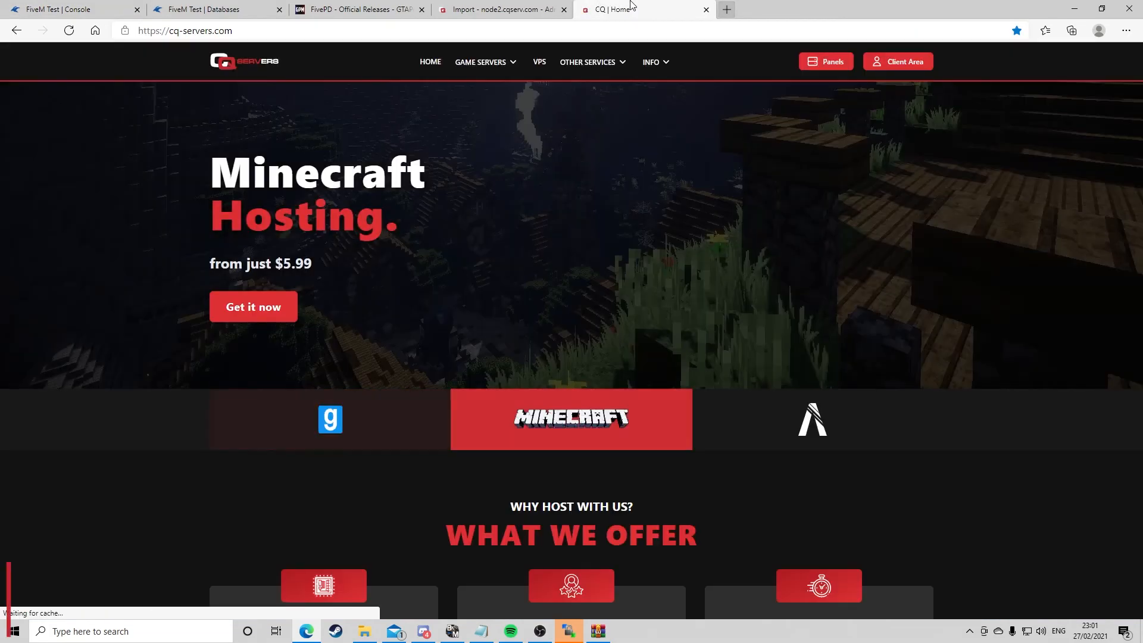
{"action": "mouse_move", "coordinate": [495, 70]}
{"action": "left_click", "coordinate": [496, 124]}
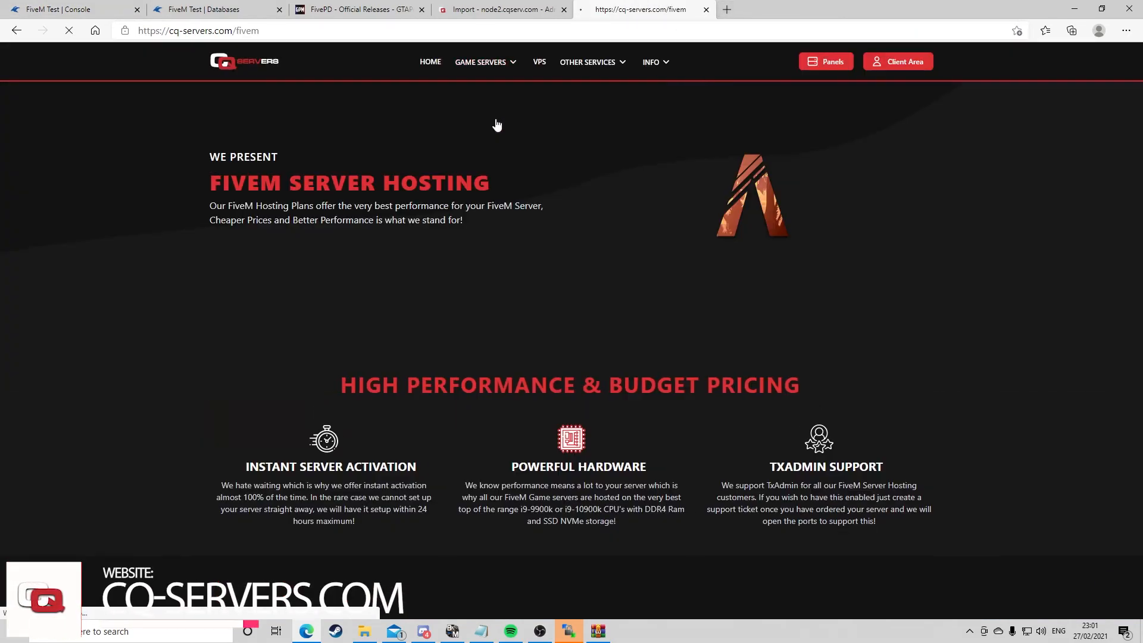
{"action": "key", "text": "F11"}
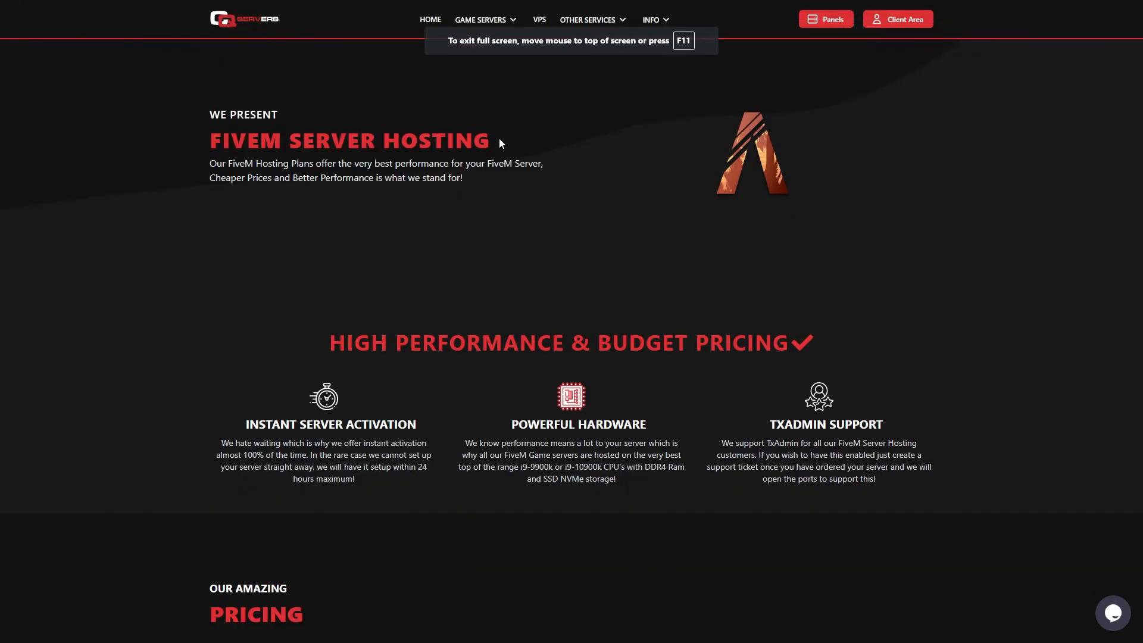
{"action": "left_click_drag", "start_coordinate": [500, 143], "coordinate": [148, 147]}
{"action": "triple_click", "coordinate": [212, 129]}
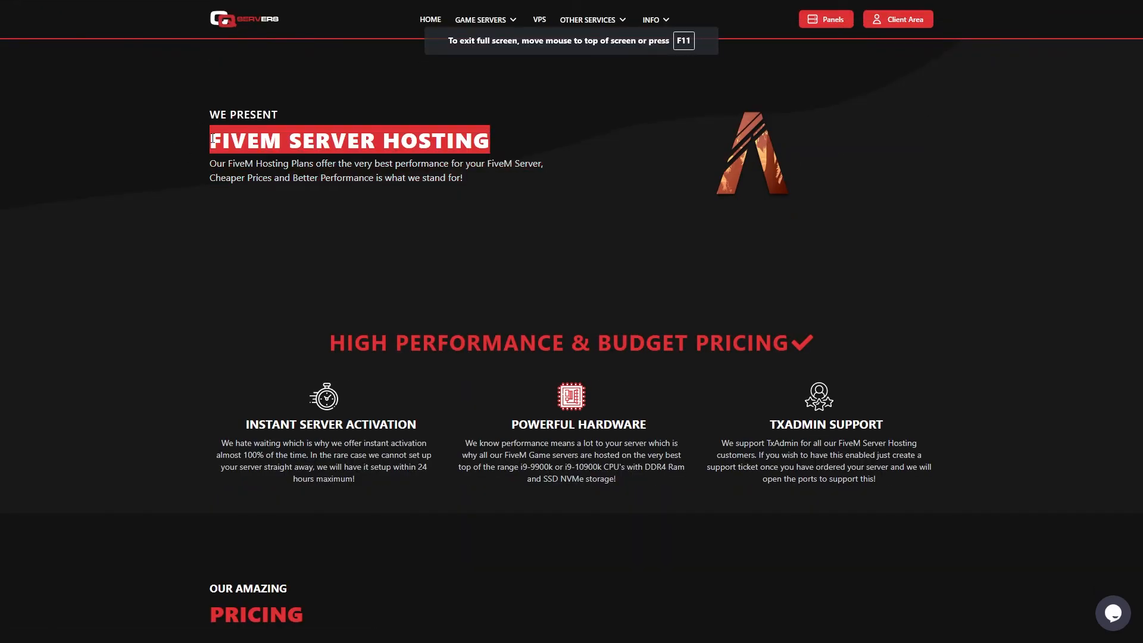
{"action": "left_click", "coordinate": [213, 138]}
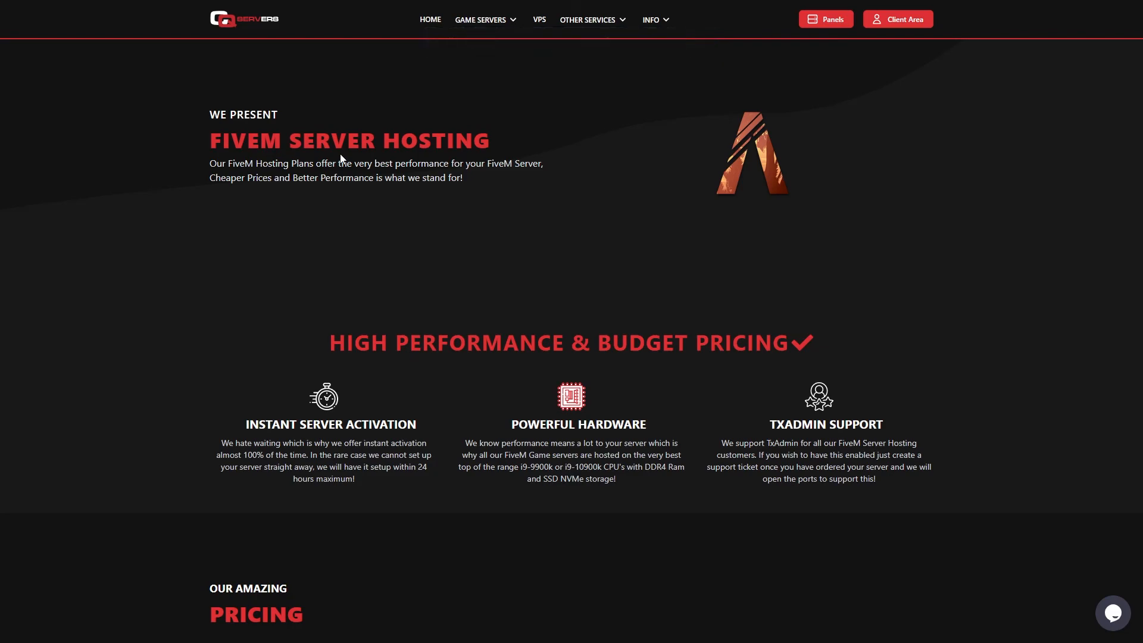
Review the FiveM pricing plans, switching the region to United States
{"action": "scroll", "coordinate": [350, 157], "scroll_direction": "down", "scroll_amount": 10}
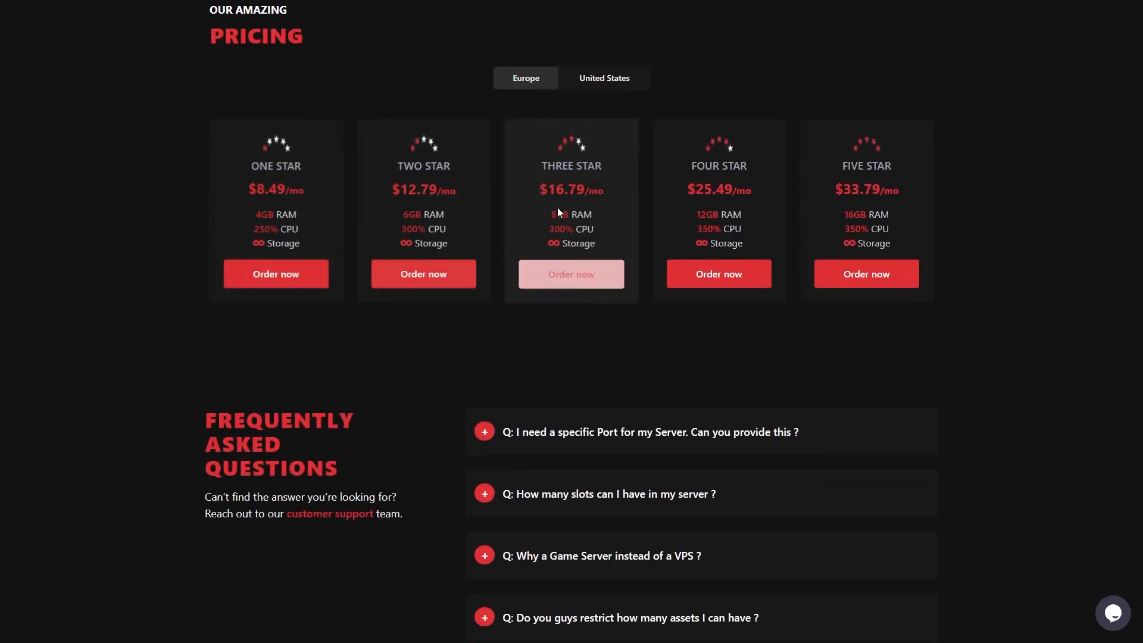
{"action": "left_click", "coordinate": [606, 80]}
{"action": "scroll", "coordinate": [572, 417], "scroll_direction": "up", "scroll_amount": 3}
{"action": "scroll", "coordinate": [417, 410], "scroll_direction": "up", "scroll_amount": 5}
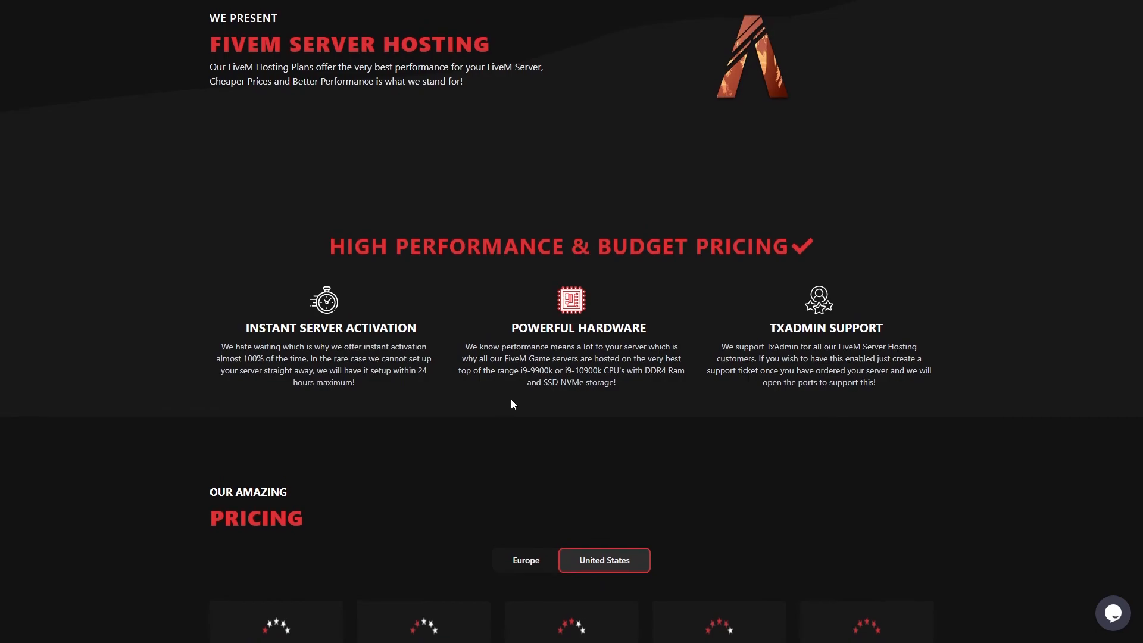